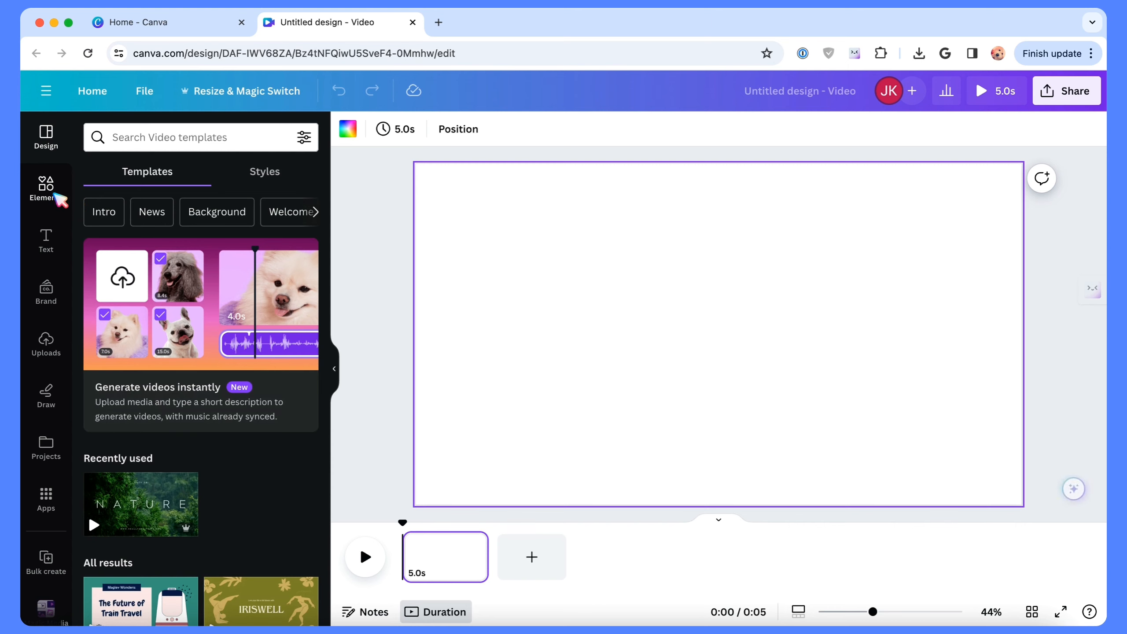
Step: Add a square shape, stretch it into a wide rectangle across the middle of the page and fill it black
left_click(49, 189)
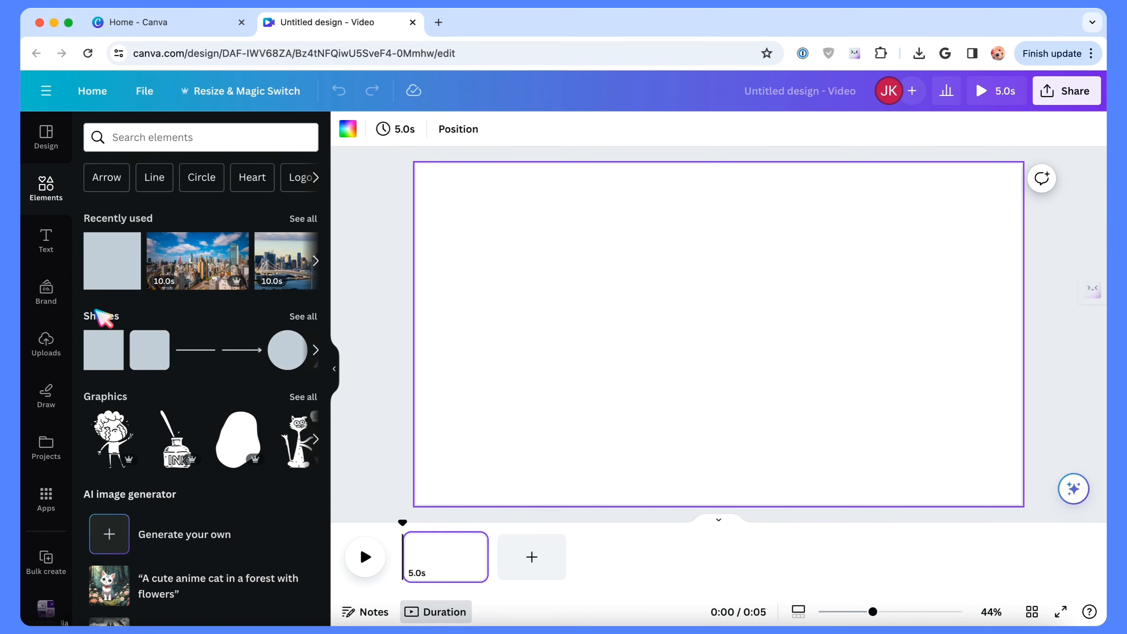
left_click(112, 359)
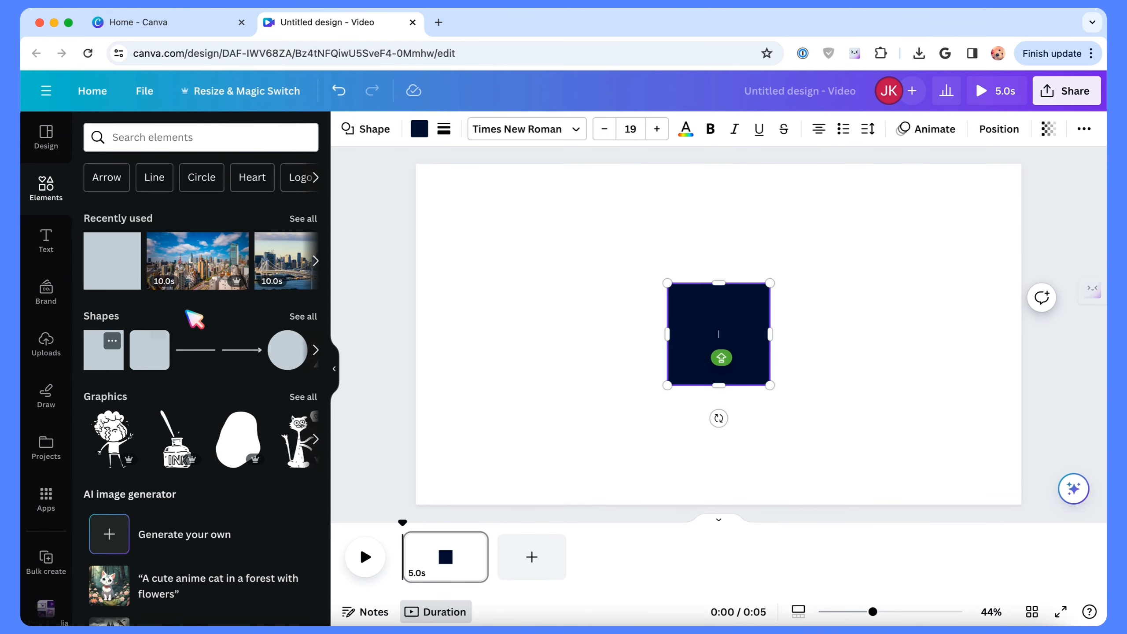
left_click_drag(667, 281, 443, 236)
left_click_drag(770, 385, 988, 426)
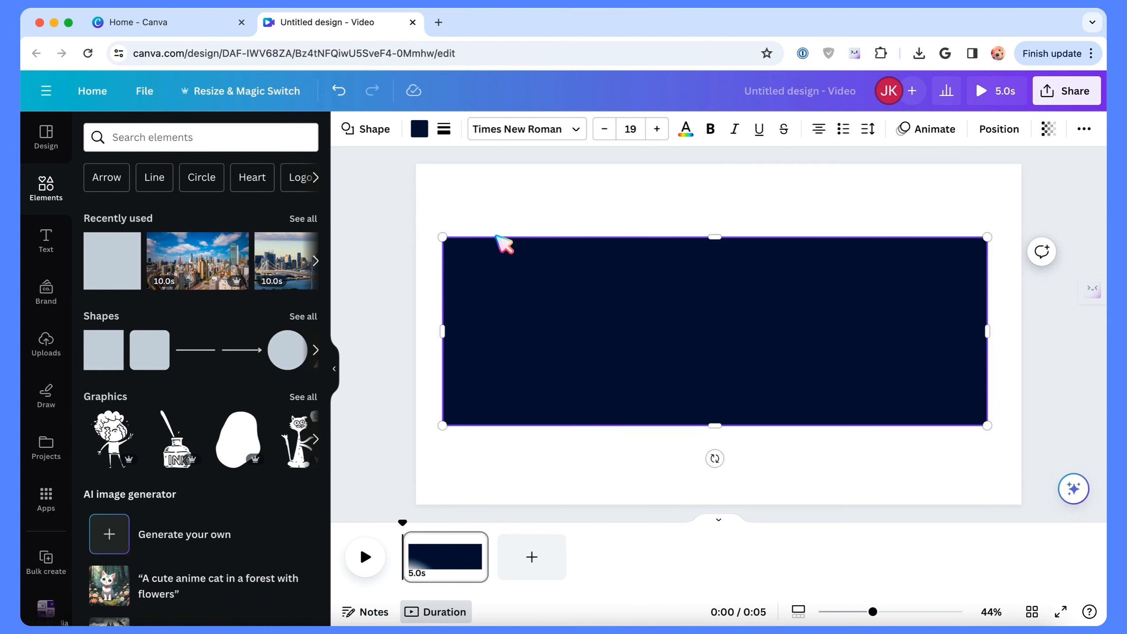
left_click(419, 129)
left_click(99, 437)
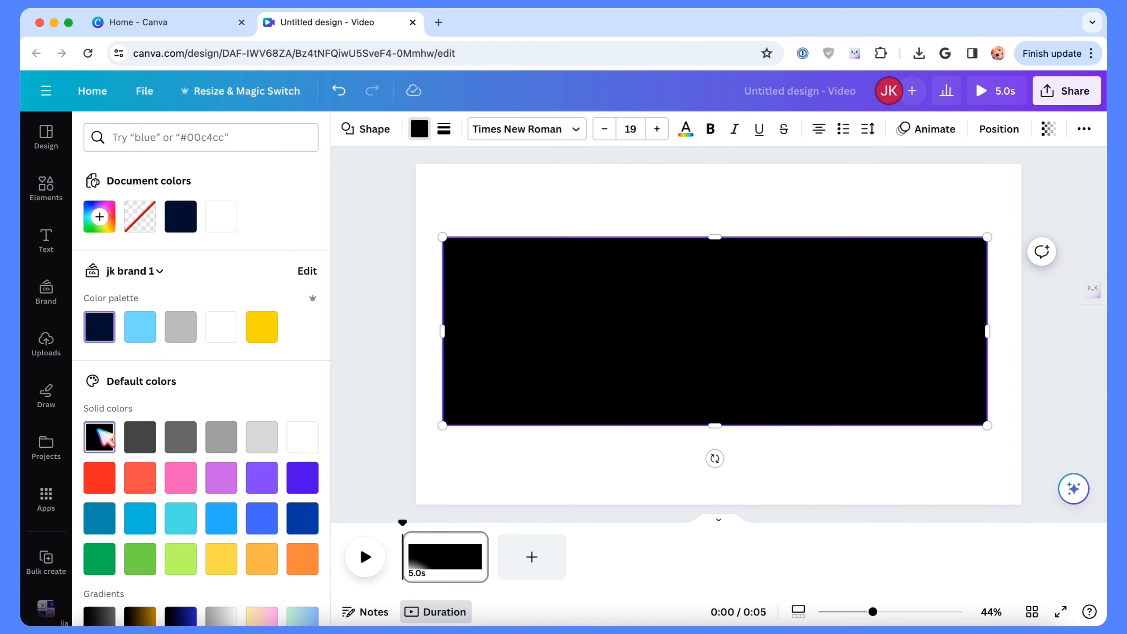
Step: Add a heading reading JAPAN below the black rectangle and narrow its text box to fit the word
left_click(57, 253)
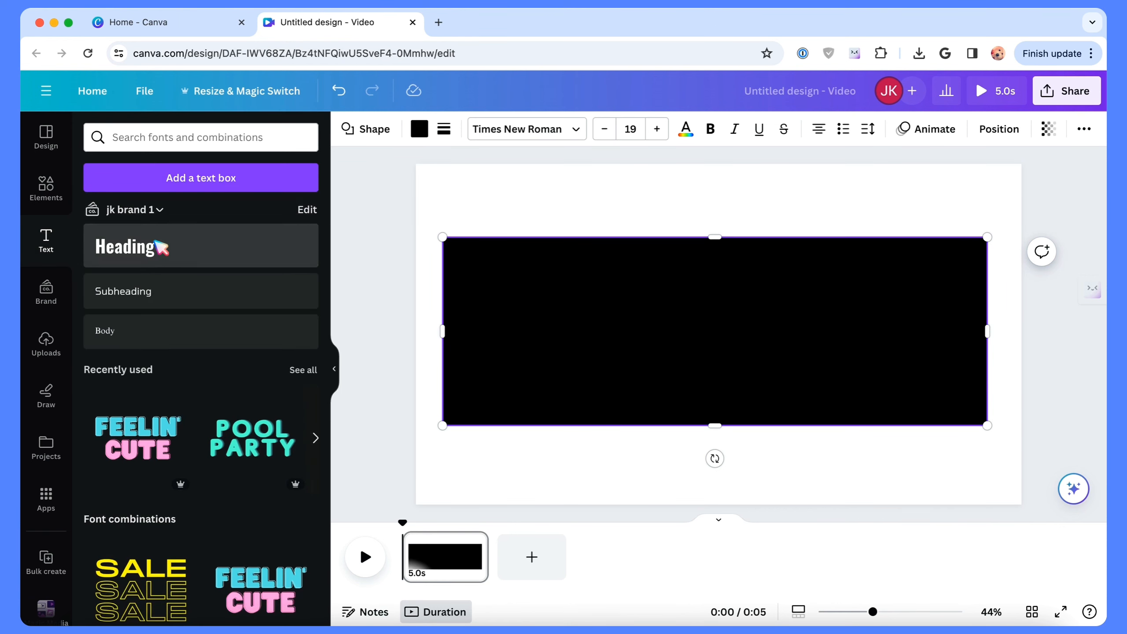
left_click(159, 245)
left_click_drag(442, 445, 787, 444)
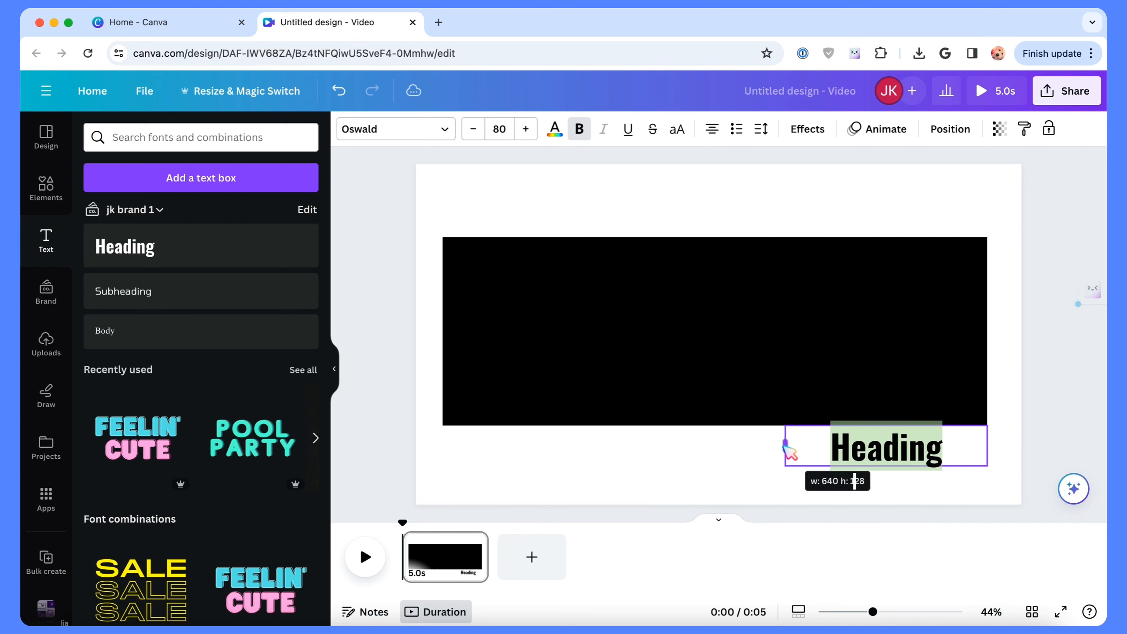
type("JAPAN")
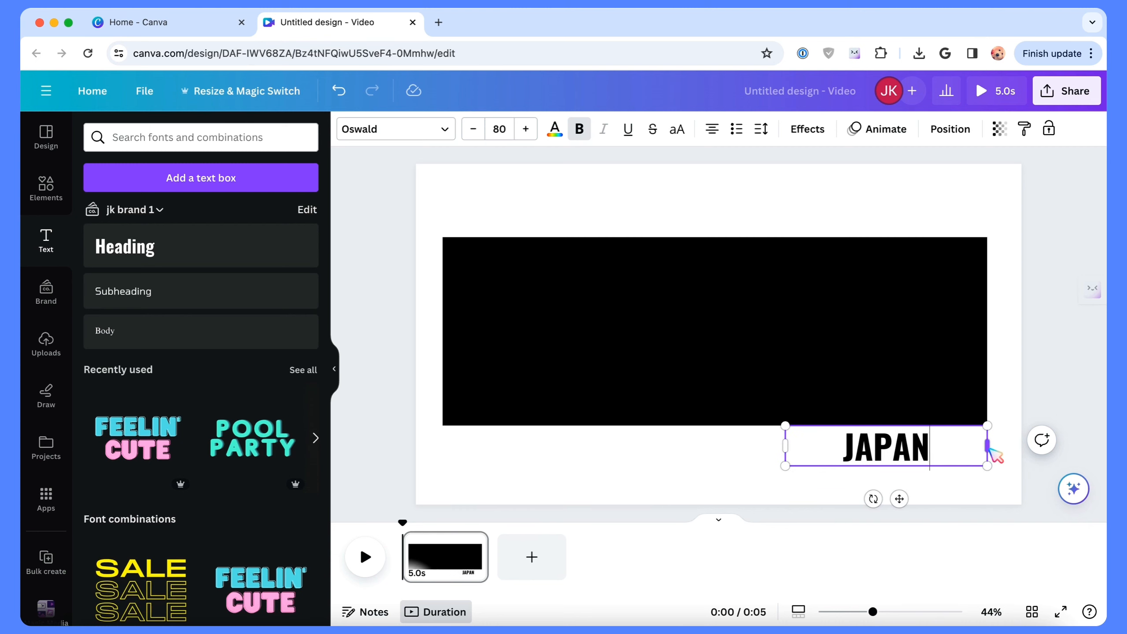
left_click_drag(992, 448, 903, 452)
Step: Move the JAPAN heading onto the middle of the black rectangle and color its text white
left_click(555, 129)
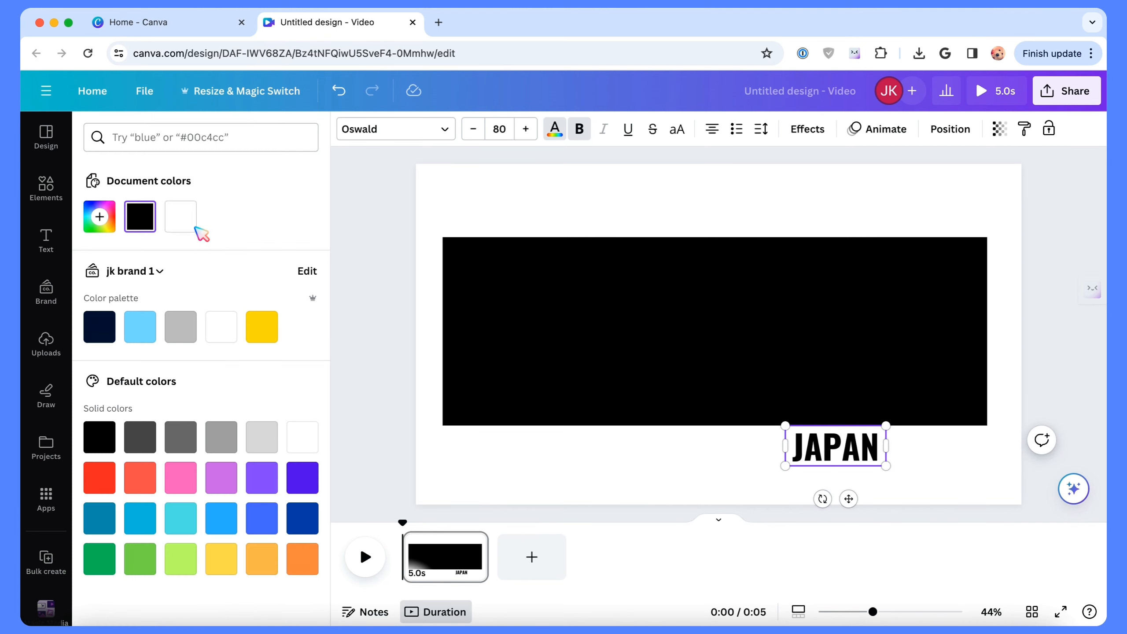
left_click(574, 380)
left_click(914, 469)
left_click(872, 464)
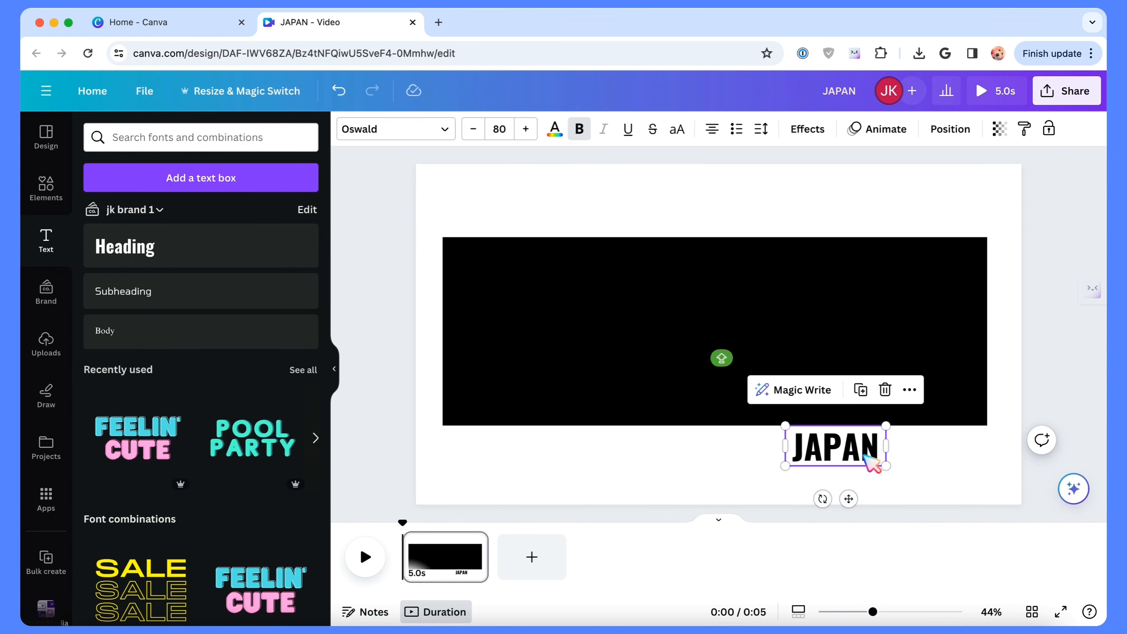
left_click_drag(849, 502, 851, 493)
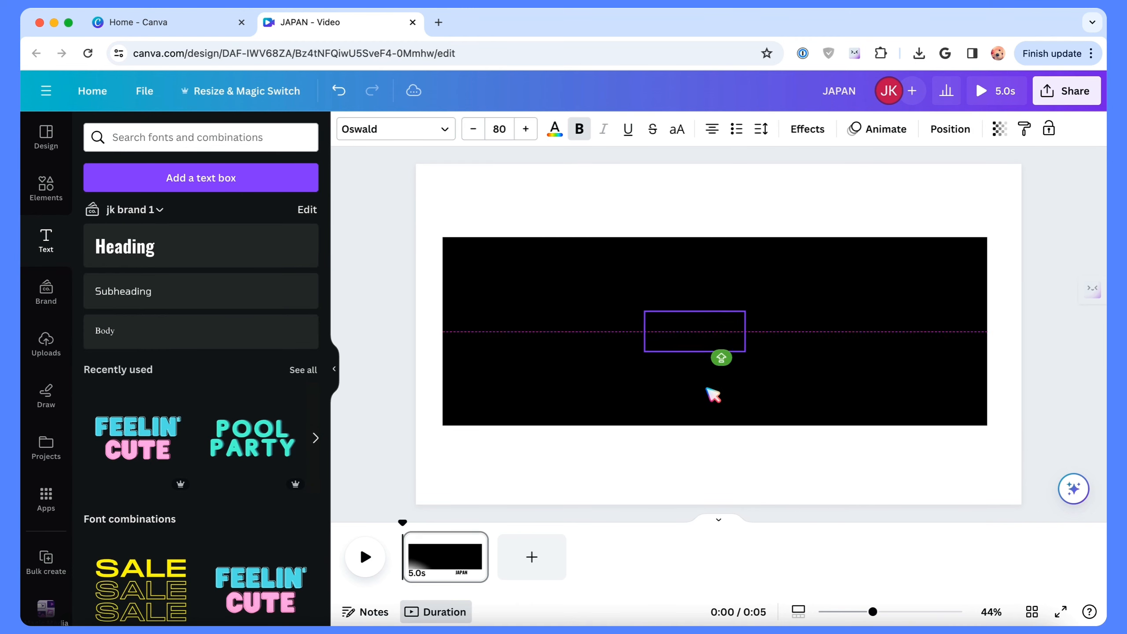
left_click_drag(722, 395, 722, 395)
left_click(552, 132)
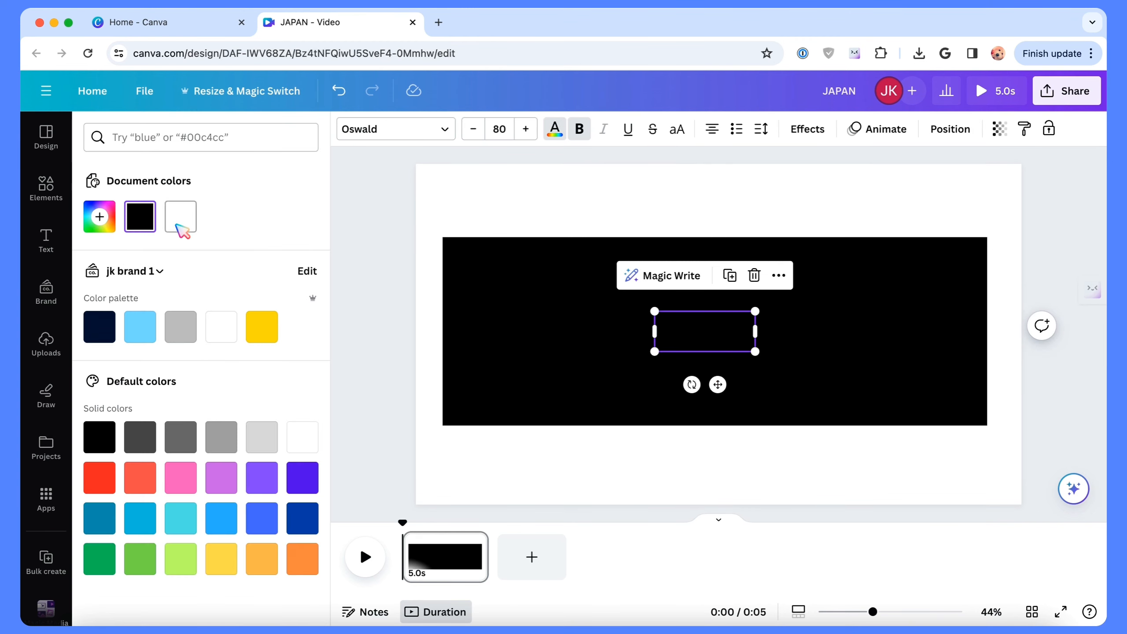
left_click(181, 216)
Step: Enlarge the JAPAN heading to font size 478 so it nearly fills the black rectangle, and center it there
left_click_drag(655, 312, 426, 220)
left_click_drag(755, 353, 1005, 451)
left_click_drag(815, 353, 754, 342)
left_click(795, 481)
left_click(1048, 413)
left_click(750, 338)
left_click_drag(1004, 442, 1022, 451)
left_click_drag(921, 402, 819, 340)
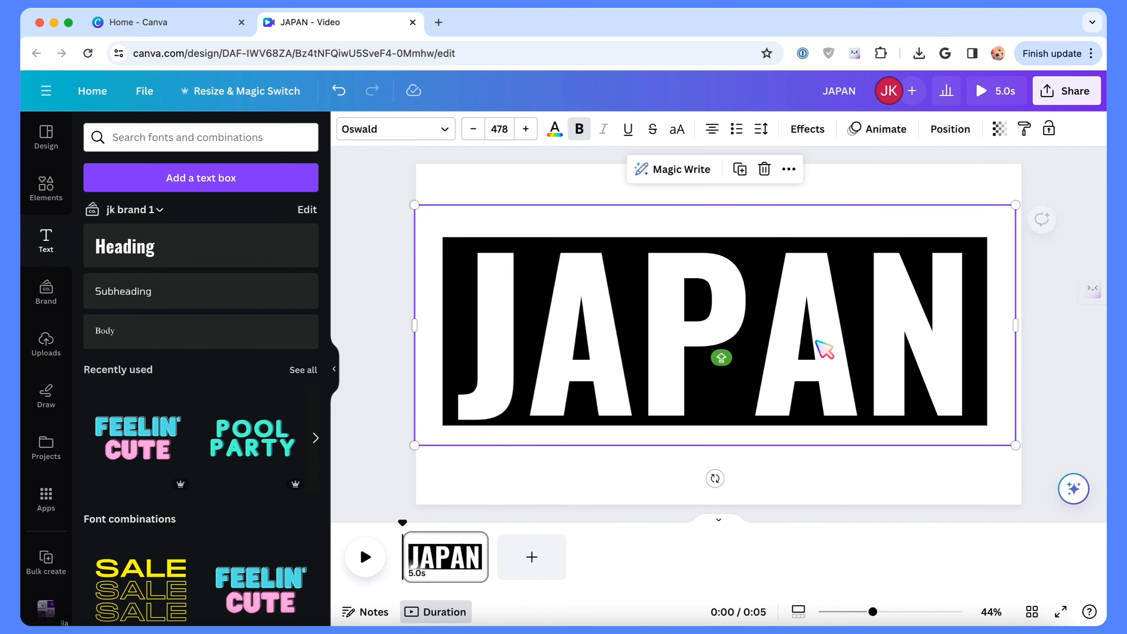
left_click(1065, 462)
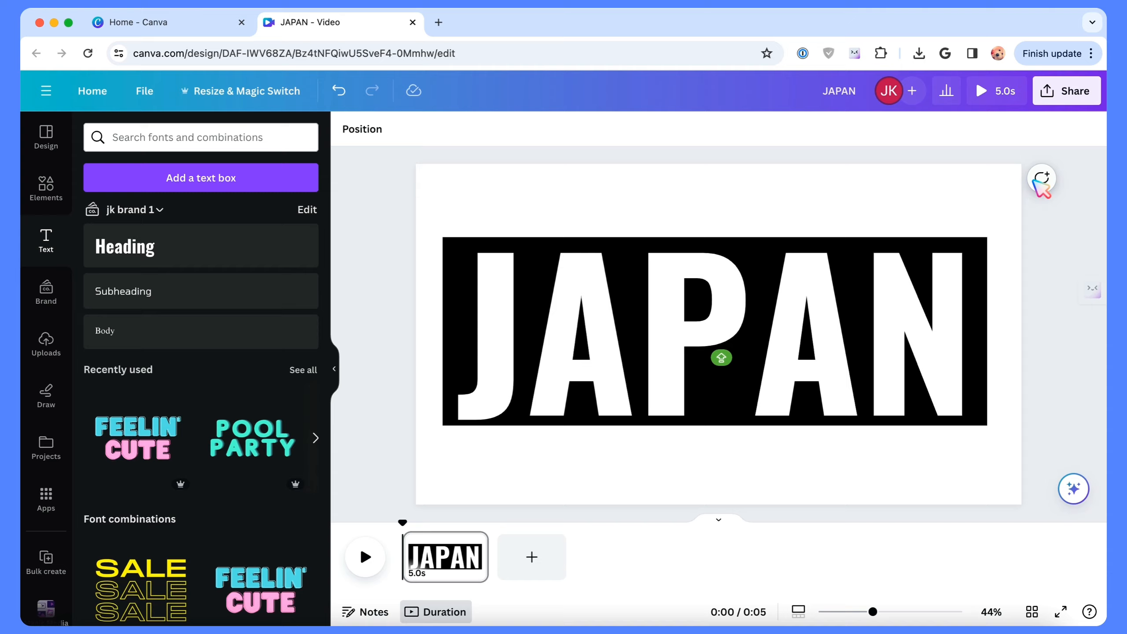
Step: Download the design as a PNG at size 2.5, 4,800 × 2,700 px
left_click(1068, 91)
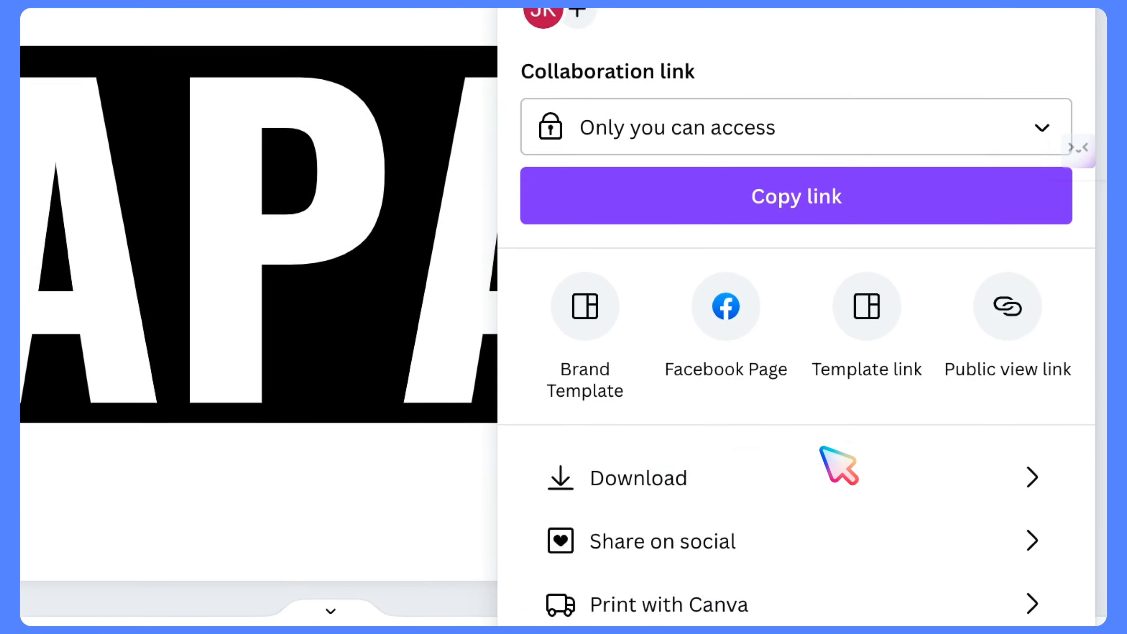
left_click(970, 452)
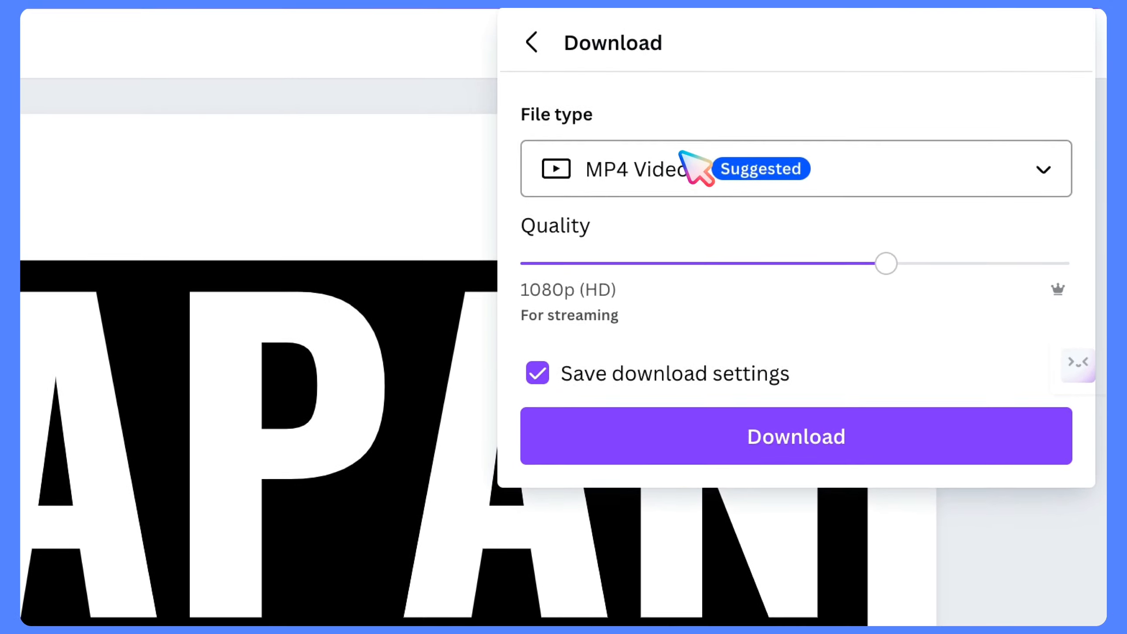
left_click(671, 176)
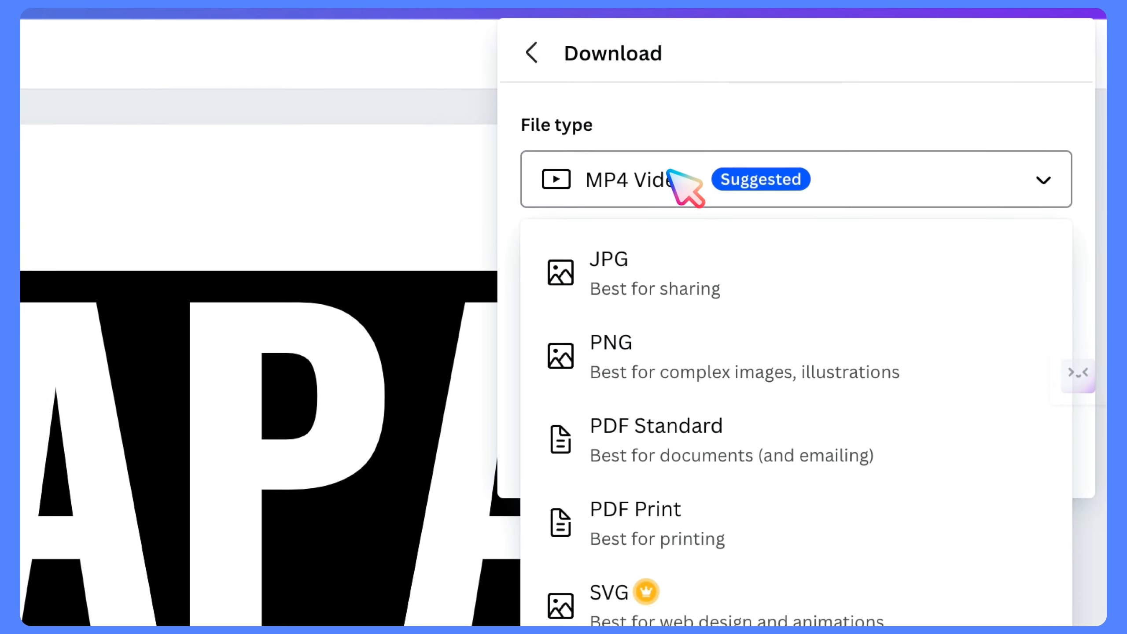
left_click(655, 376)
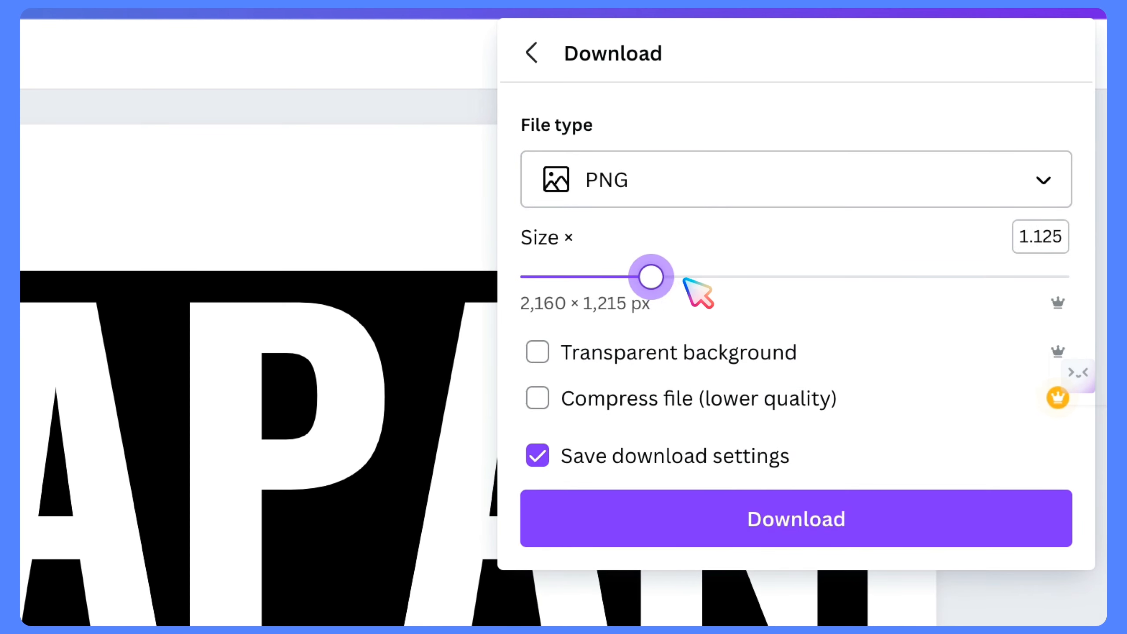
left_click_drag(683, 280, 894, 278)
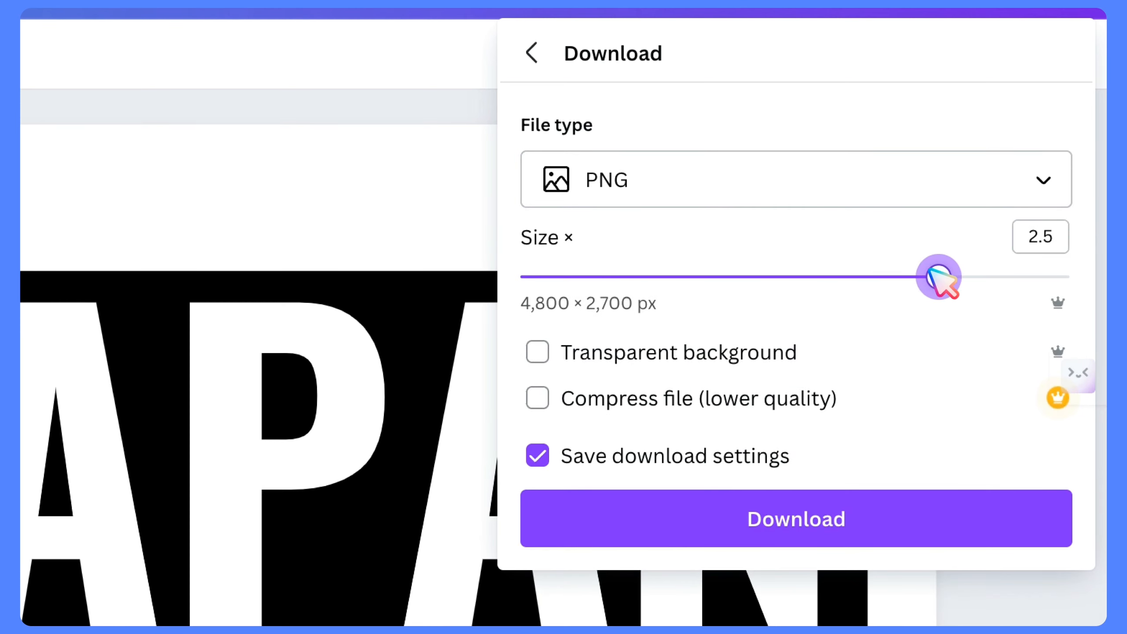
left_click(816, 506)
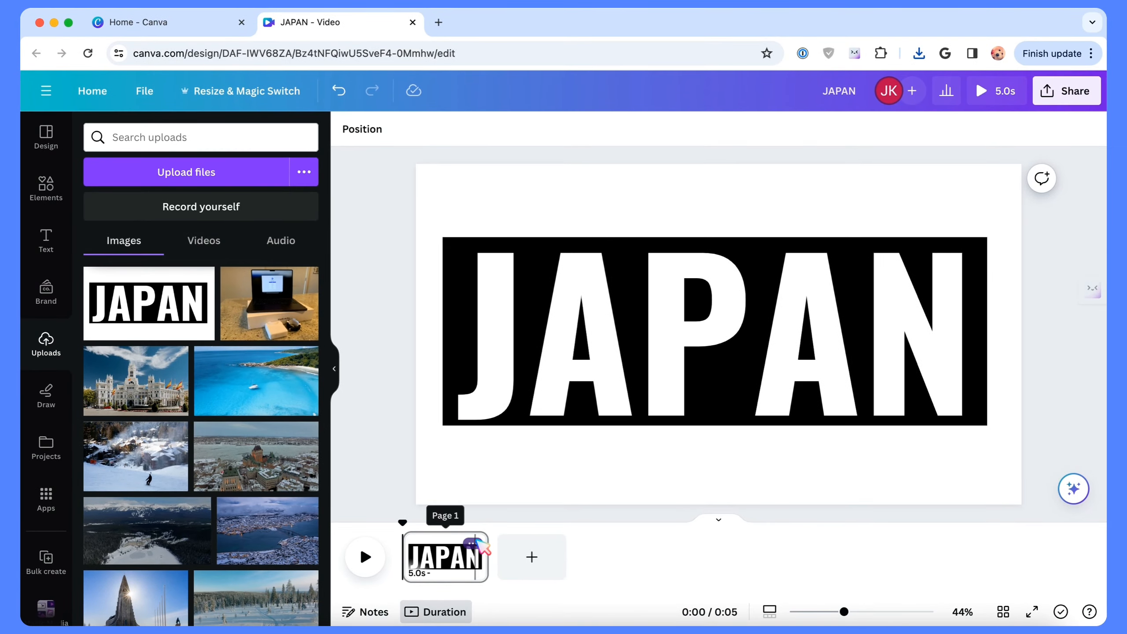
Step: Delete the JAPAN text page and search the video elements for JAPAN
left_click(472, 543)
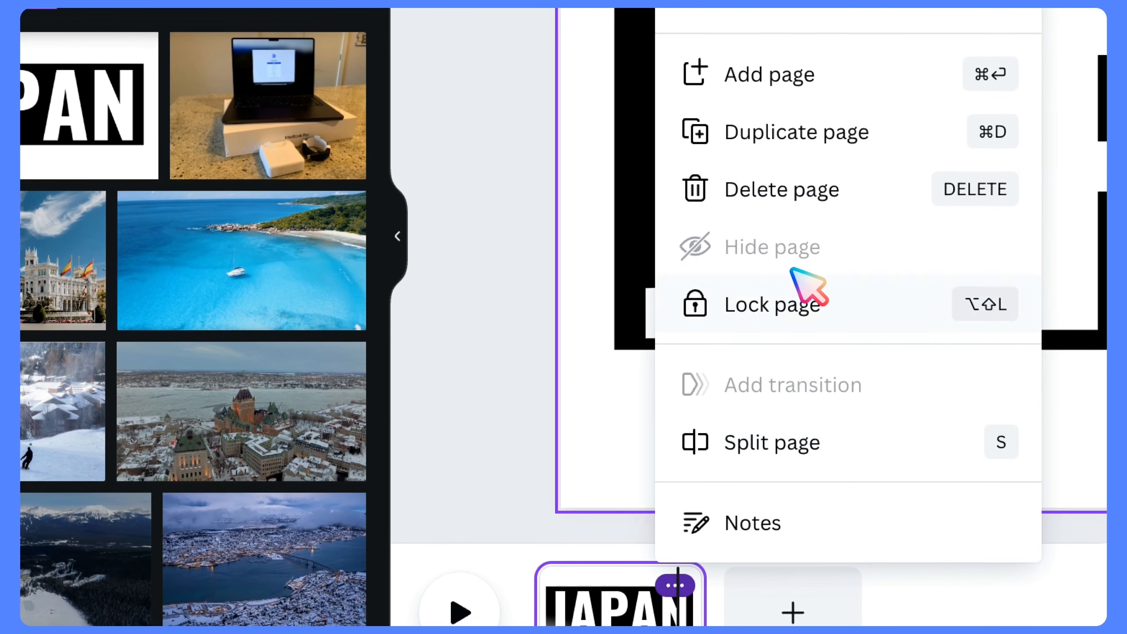
left_click(743, 189)
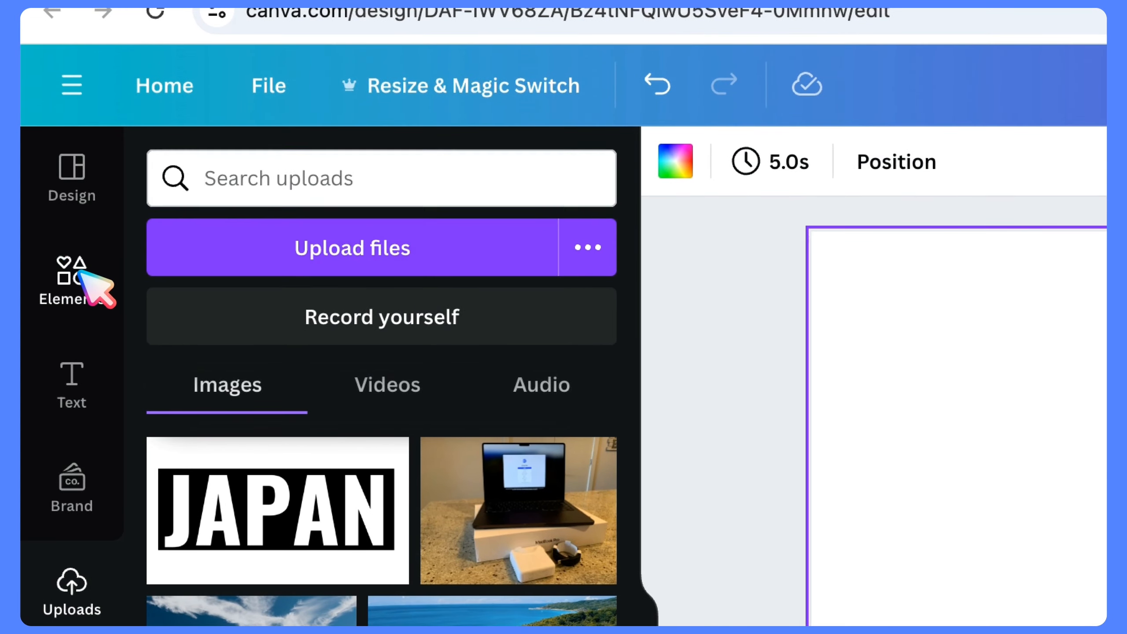
left_click(96, 289)
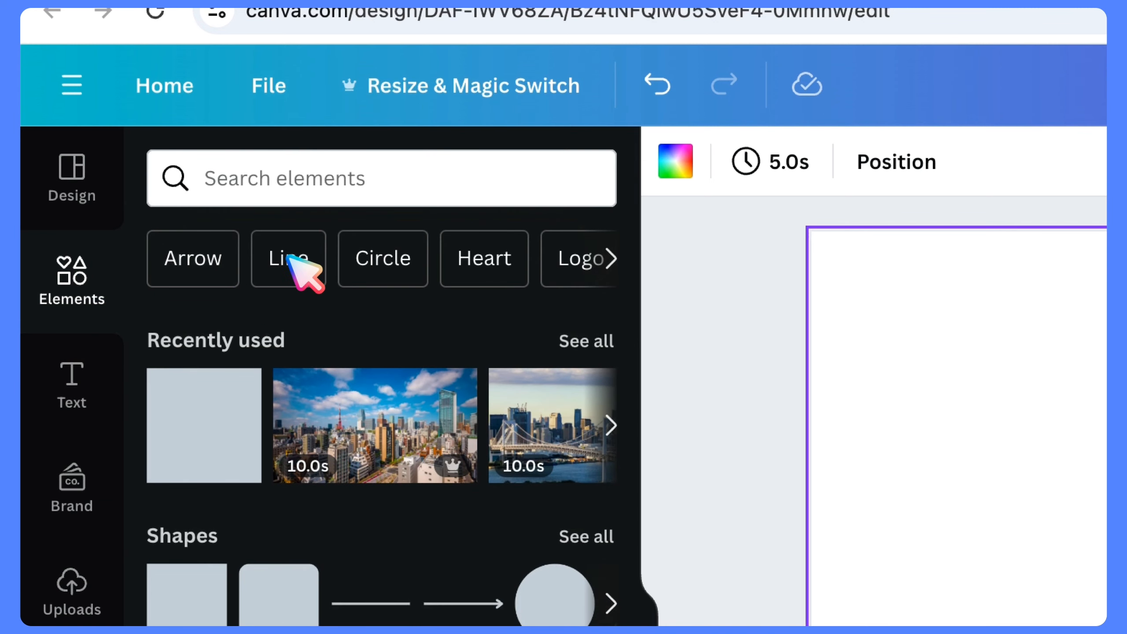
left_click(297, 188)
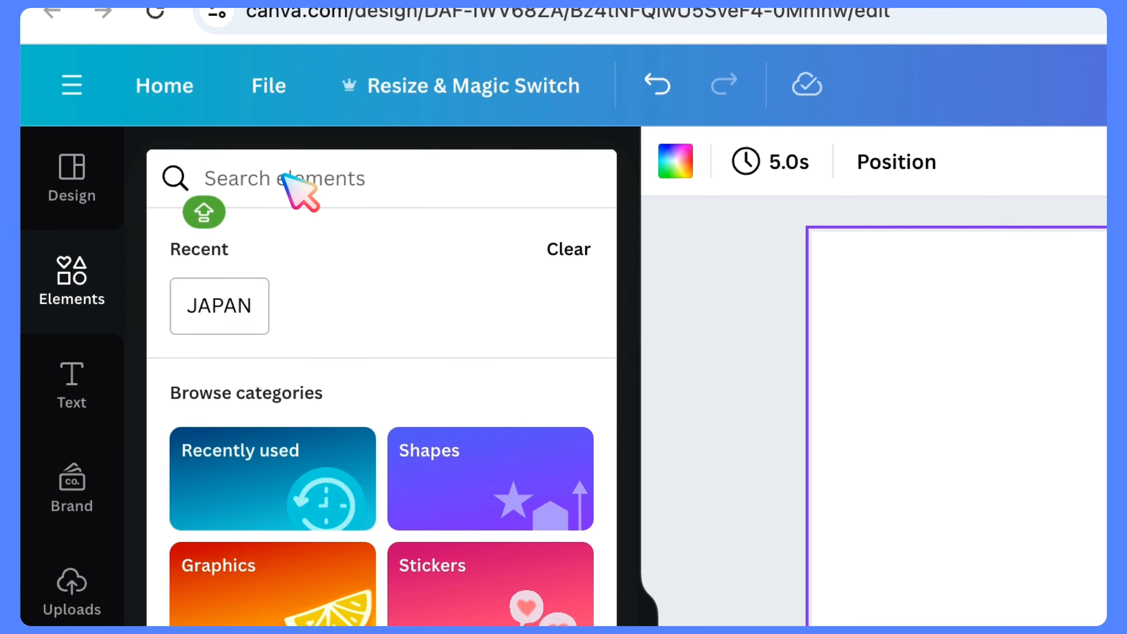
type("JAPAN")
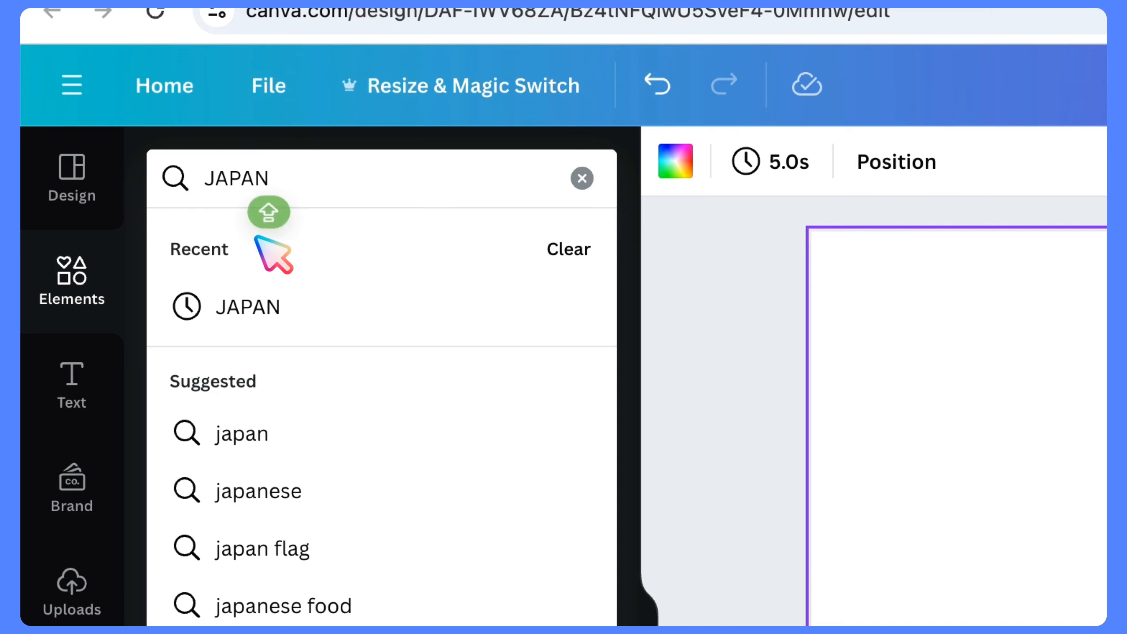
key("Return")
left_click(109, 451)
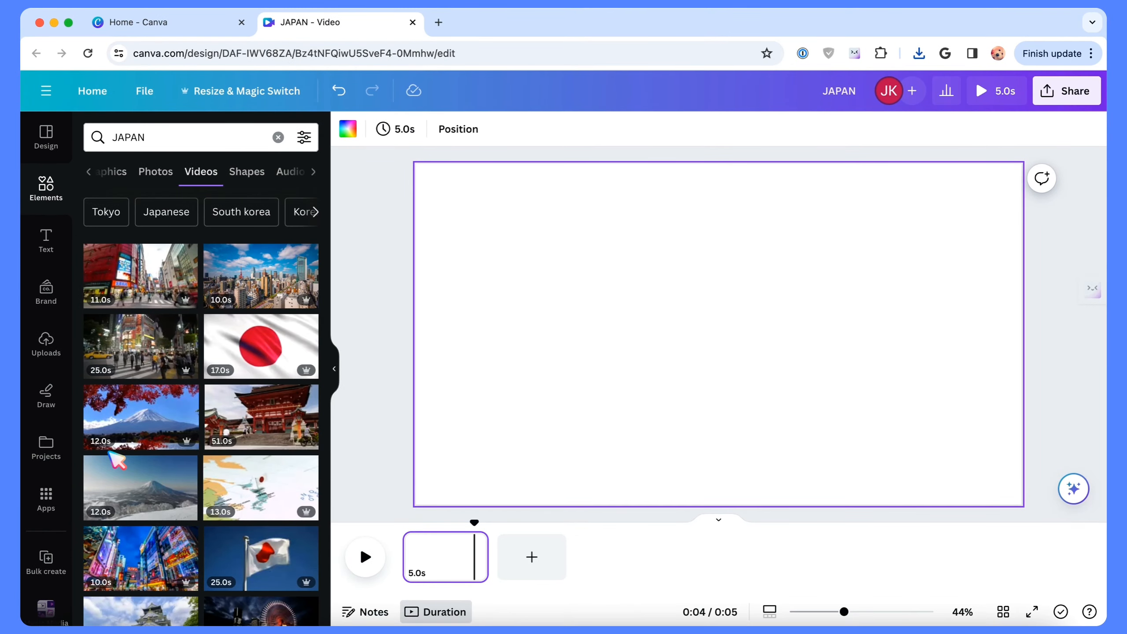
Step: Find the 12-second Tokyo Tower skyline clip among the JAPAN videos and add it to the page
scroll(263, 293, "down", 10)
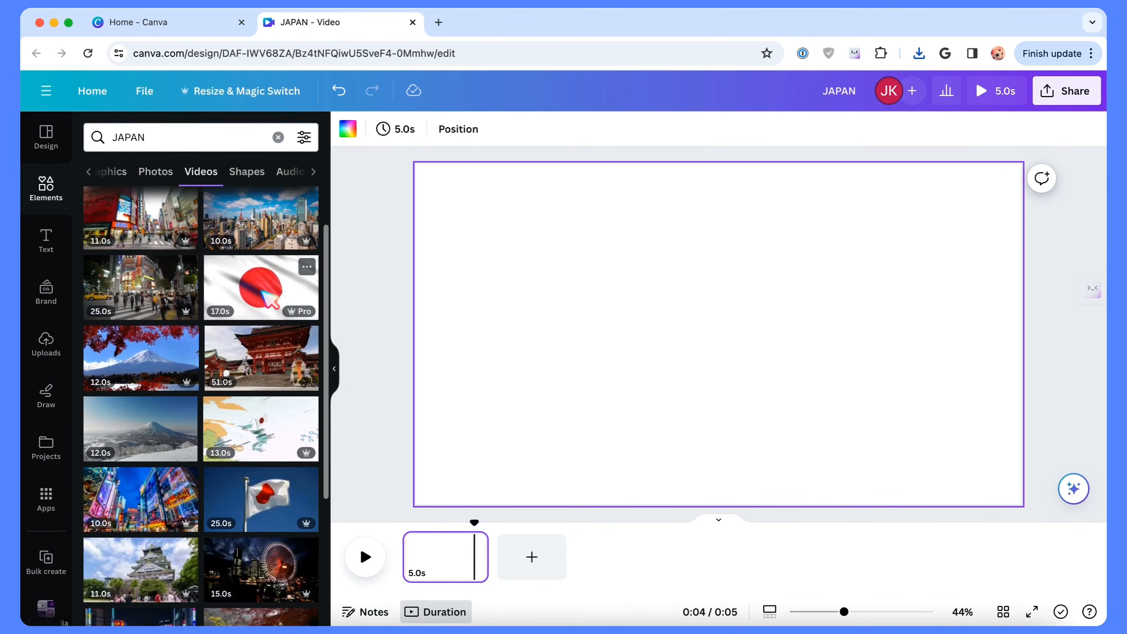
scroll(269, 300, "down", 15)
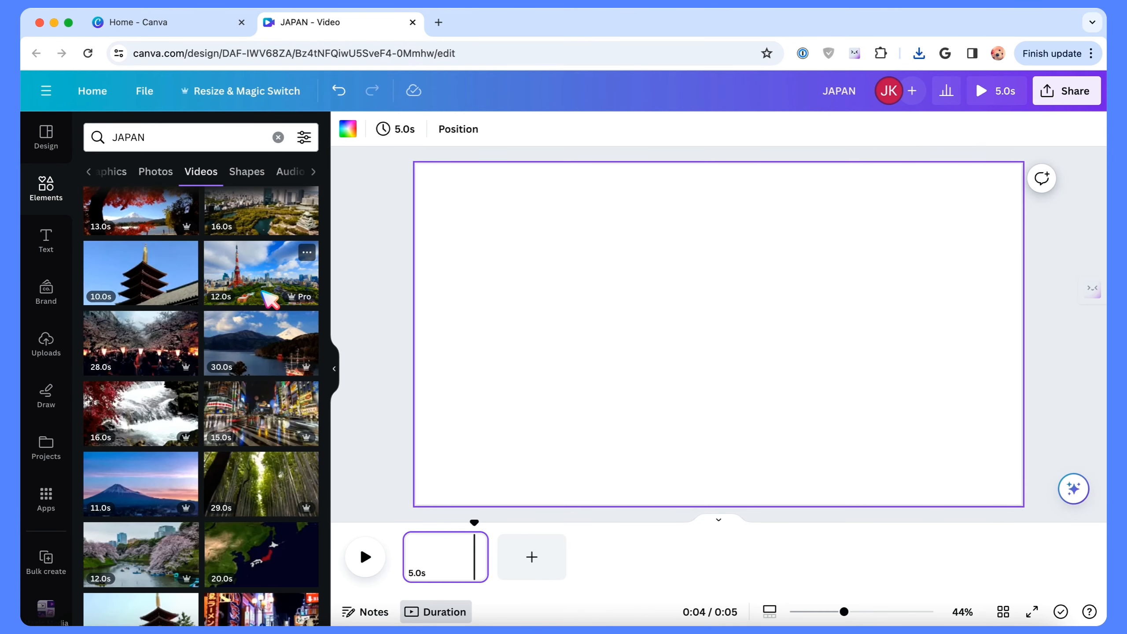
scroll(273, 342, "up", 12)
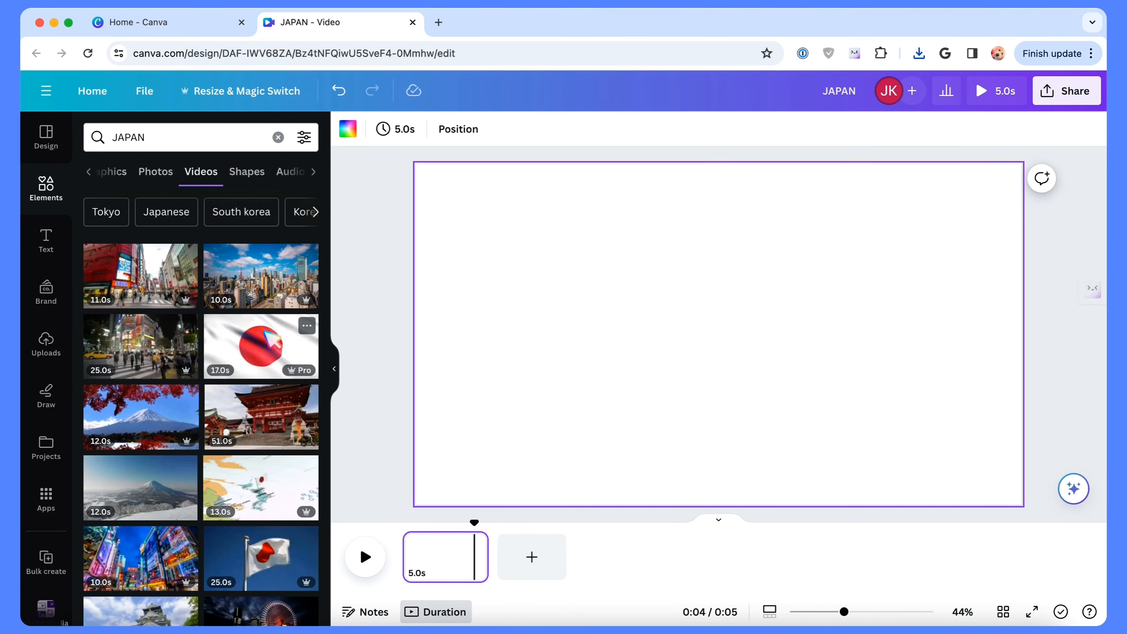
scroll(273, 342, "down", 3)
scroll(272, 339, "down", 5)
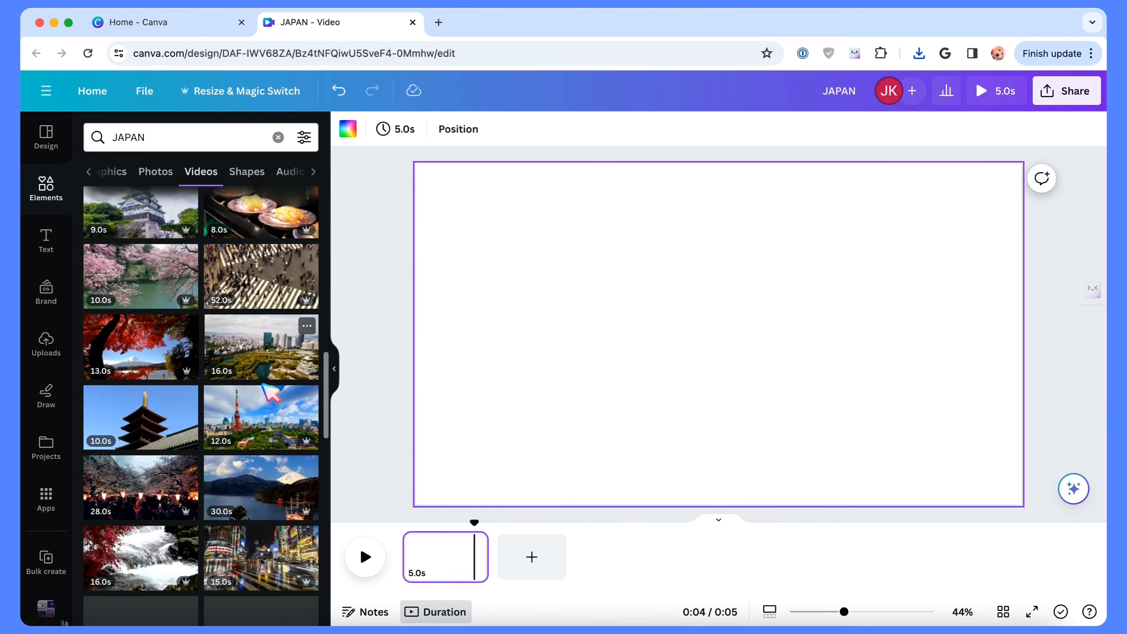
left_click(269, 422)
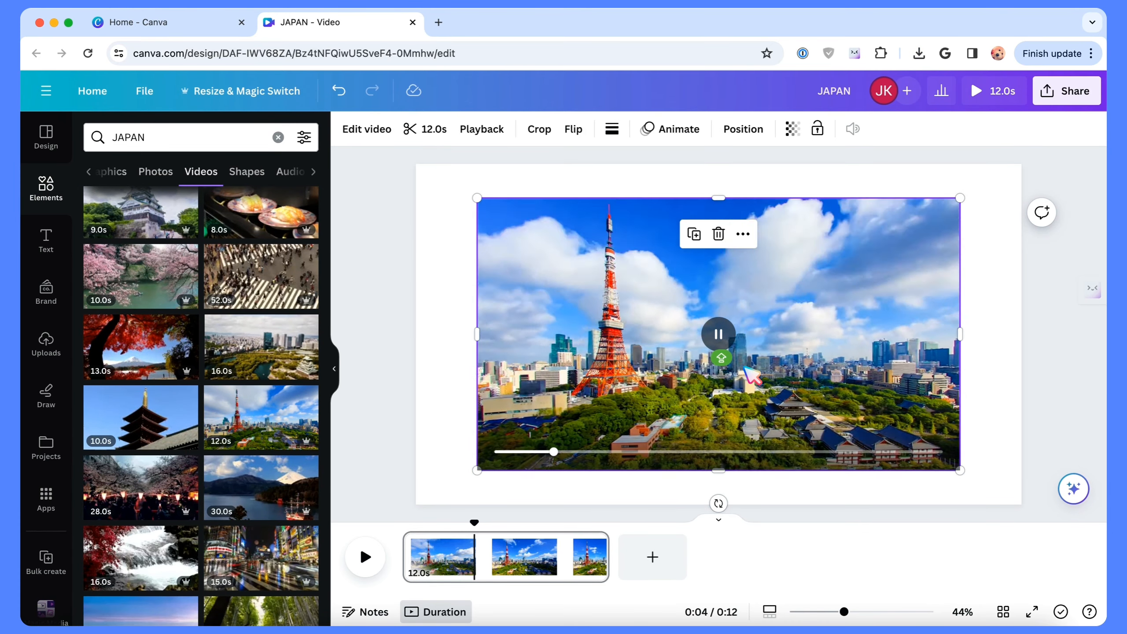
Step: Set the Tokyo Tower video as the page background and trim it to 6.0 seconds
right_click(746, 366)
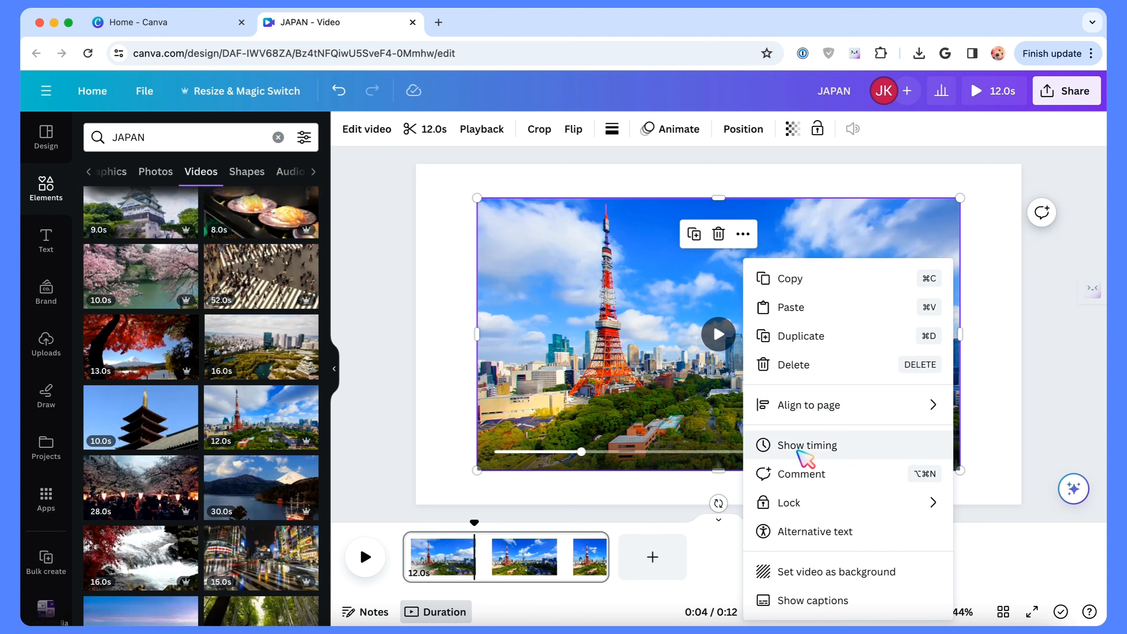
left_click(803, 572)
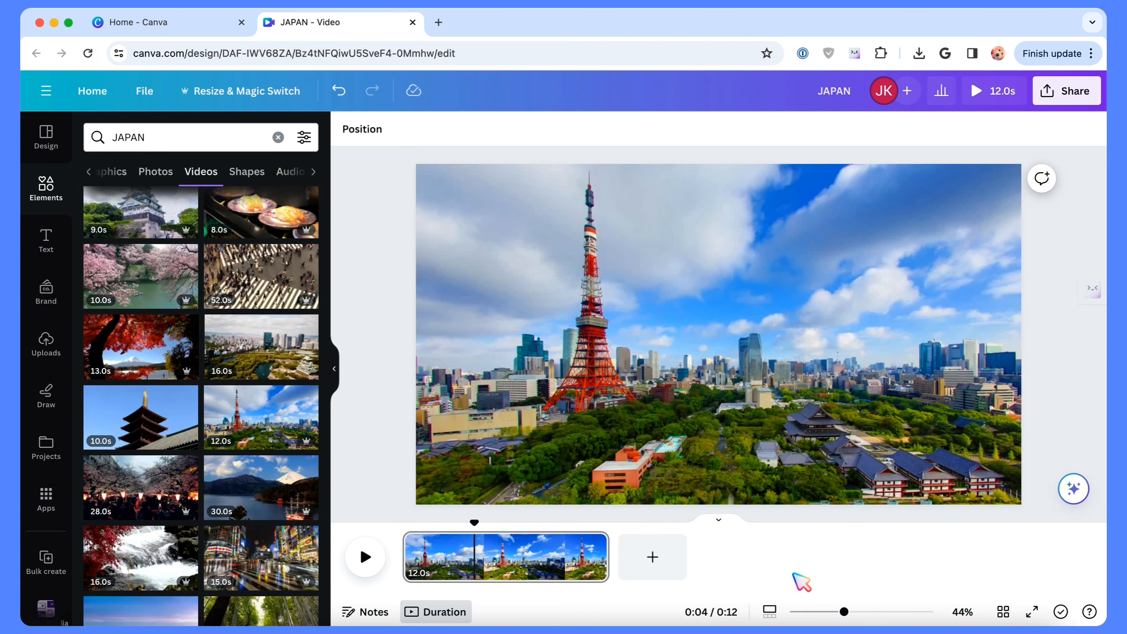
left_click_drag(609, 555, 506, 562)
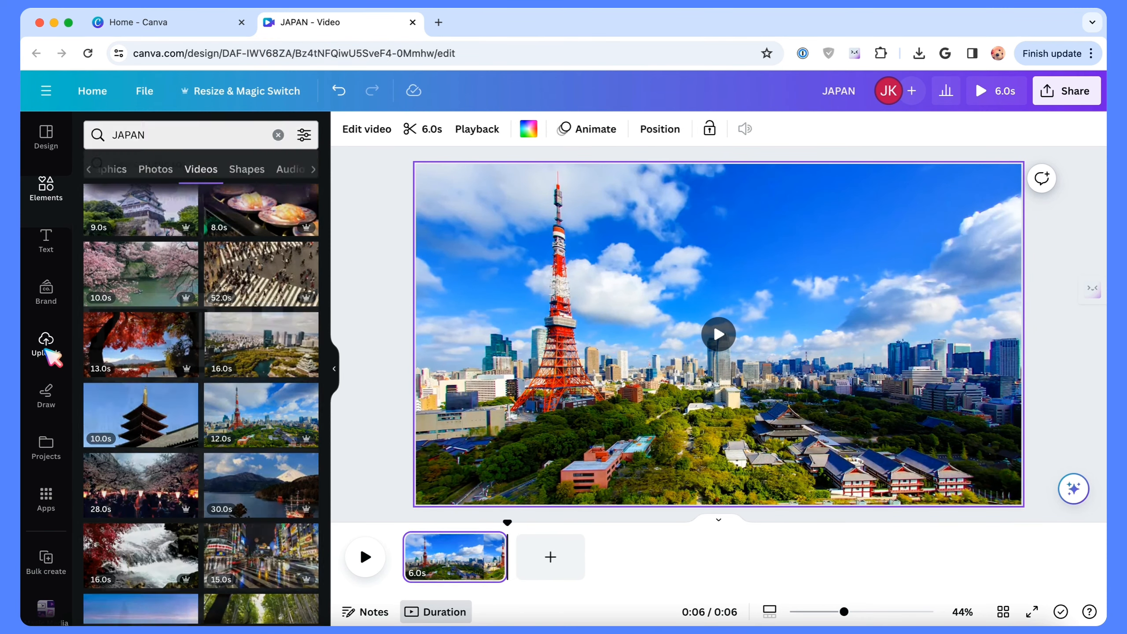
Step: Place the uploaded JAPAN image over the video and remove its white areas with BG Remover
left_click(46, 344)
left_click(149, 303)
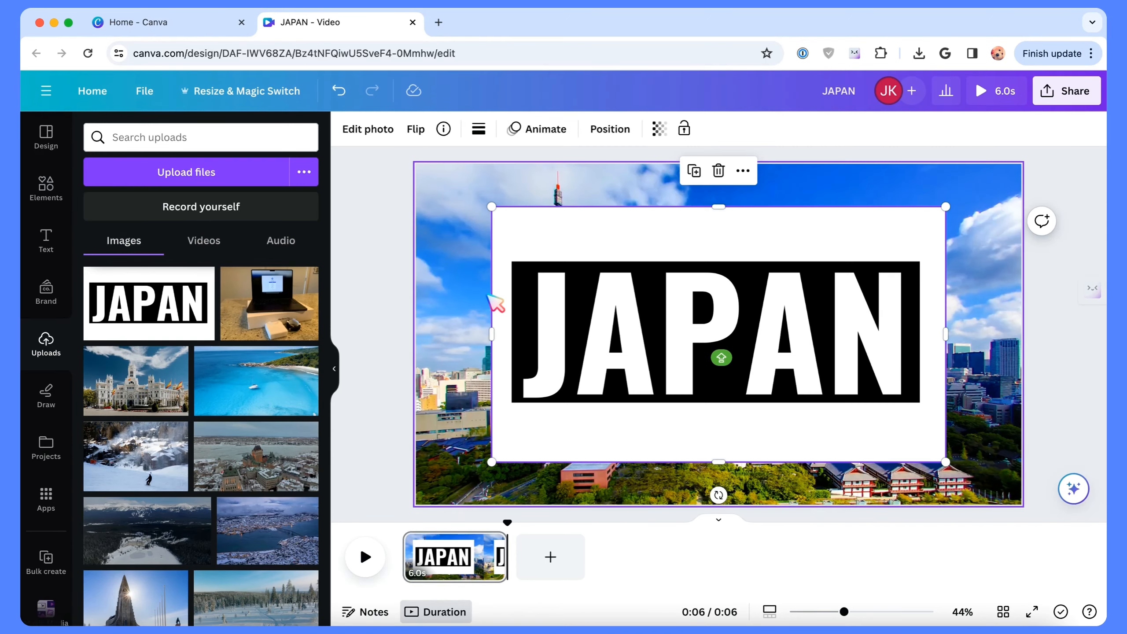
left_click(391, 132)
left_click(111, 249)
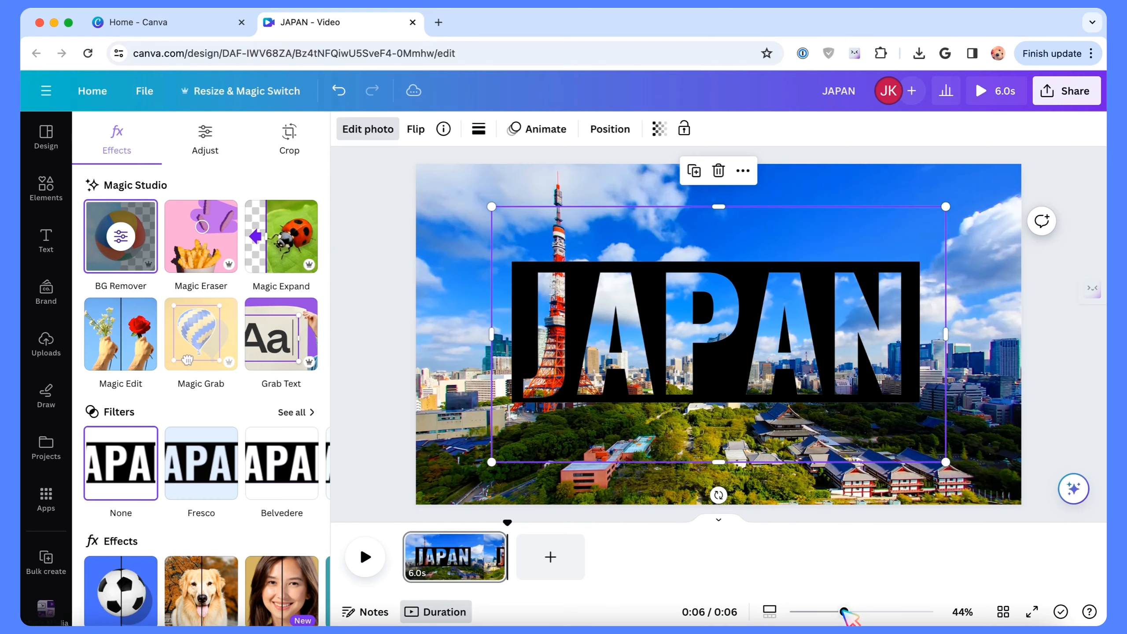
Step: Enlarge the JAPAN mask beyond the page edges and position it so that the letters JAP fill the frame
left_click_drag(845, 613, 818, 613)
left_click_drag(609, 272, 526, 196)
left_click_drag(829, 396, 959, 503)
left_click_drag(513, 218, 464, 178)
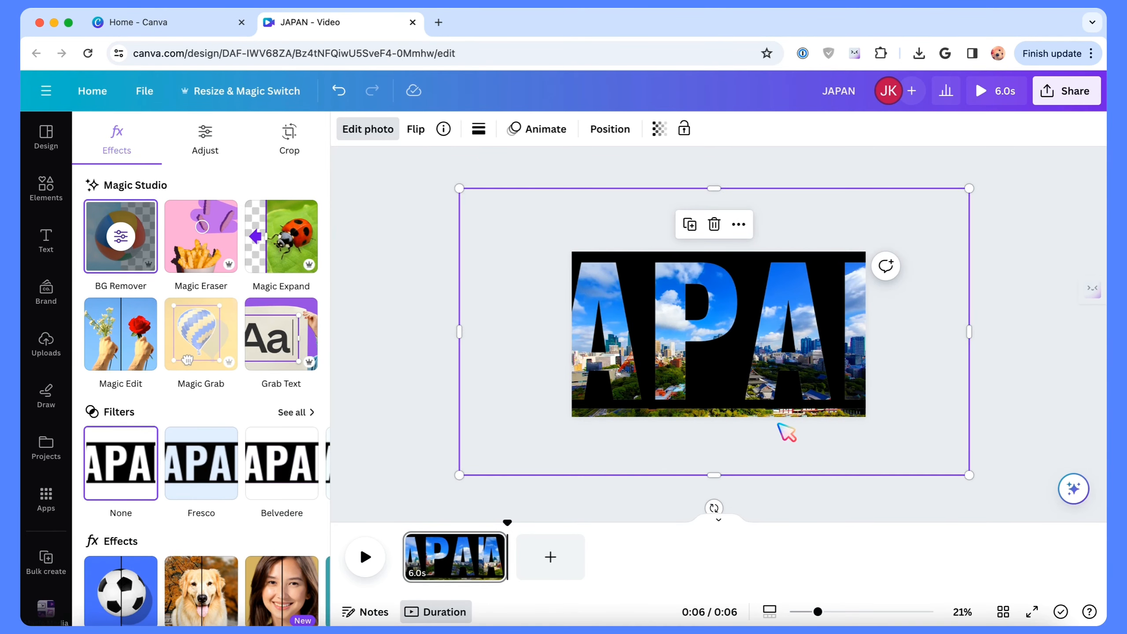
left_click_drag(969, 476, 998, 499)
left_click_drag(691, 329, 777, 337)
mouse_move(819, 613)
left_mouse_down()
mouse_move(837, 612)
mouse_move(820, 612)
left_mouse_up()
left_click_drag(814, 182, 814, 175)
left_click_drag(820, 612, 840, 612)
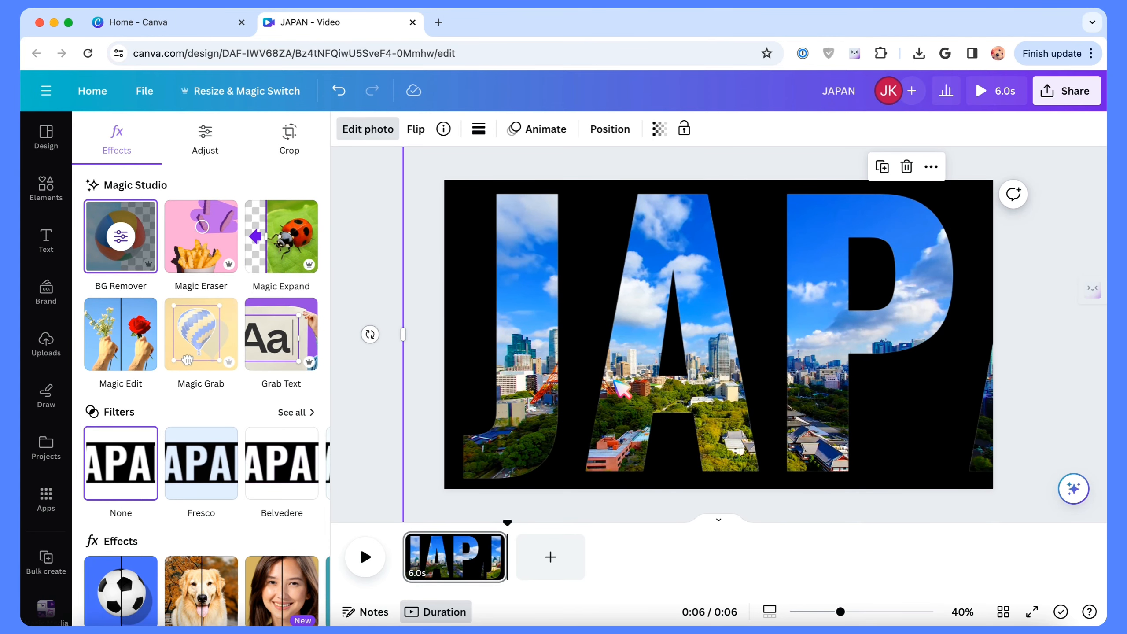
Step: Create a custom animation that moves the JAPAN mask horizontally to the left across the page, using the Steady movement style
left_click(543, 131)
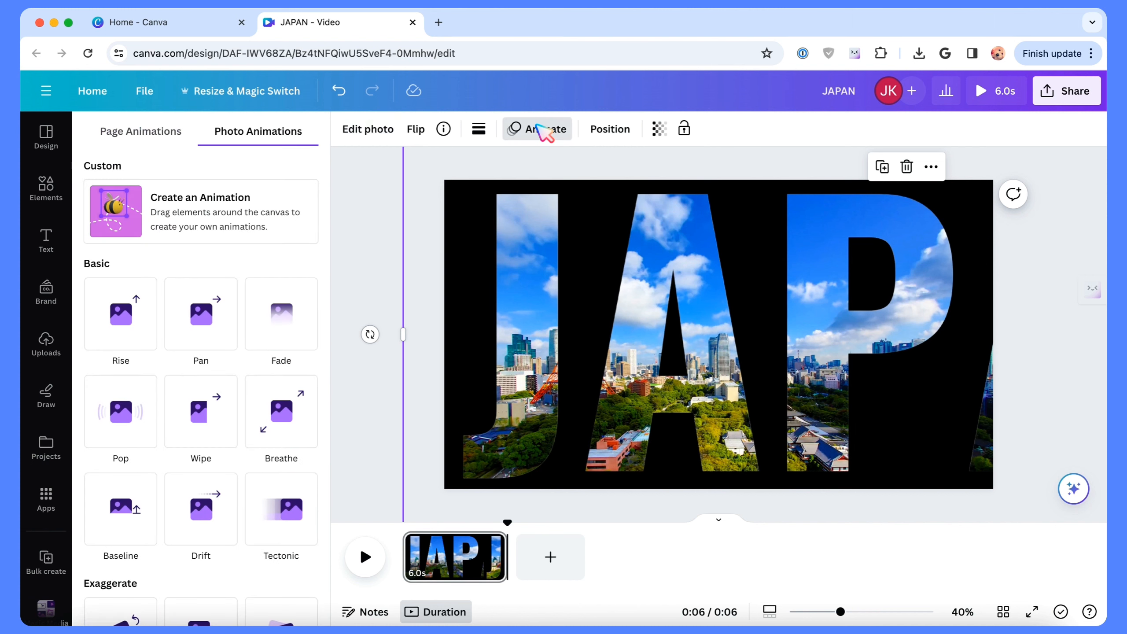
left_click(221, 209)
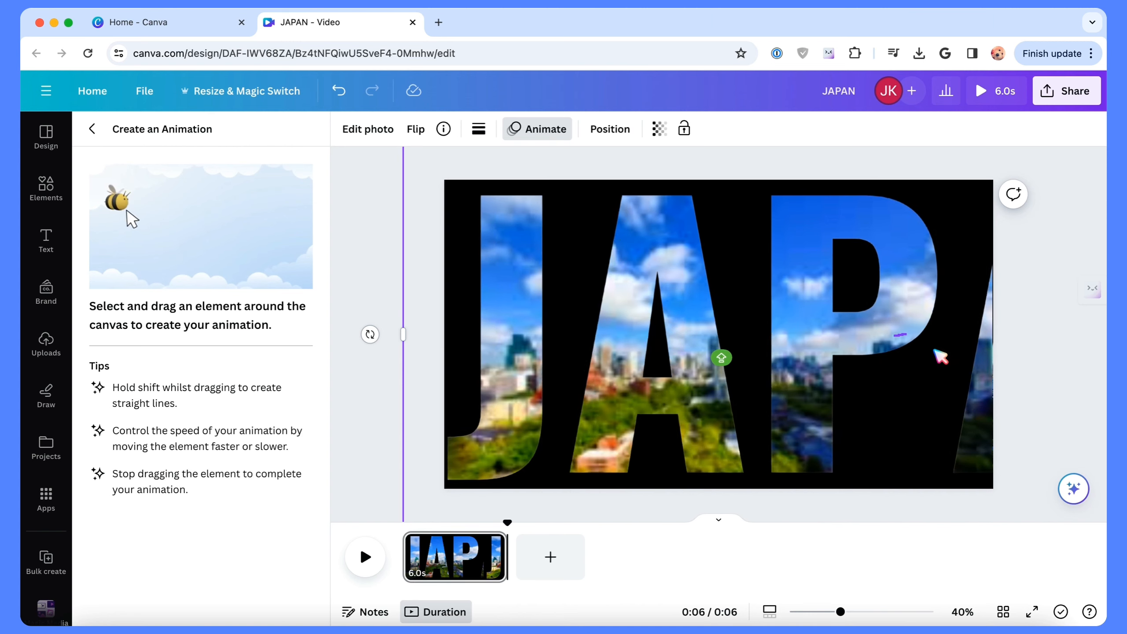
left_click_drag(940, 357, 611, 359)
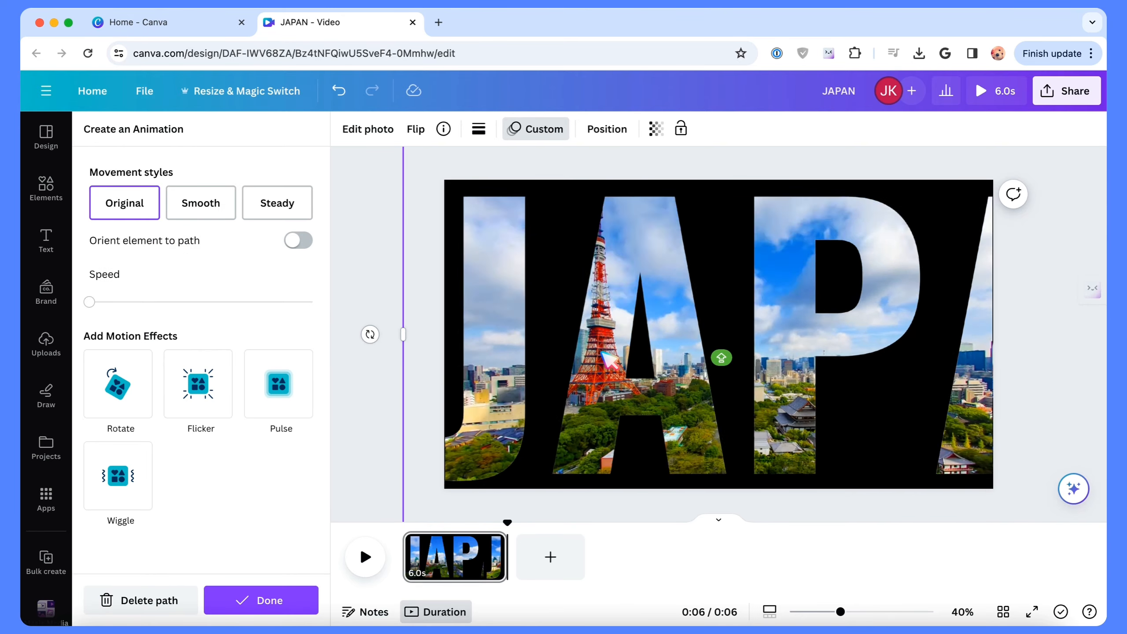
left_click(290, 206)
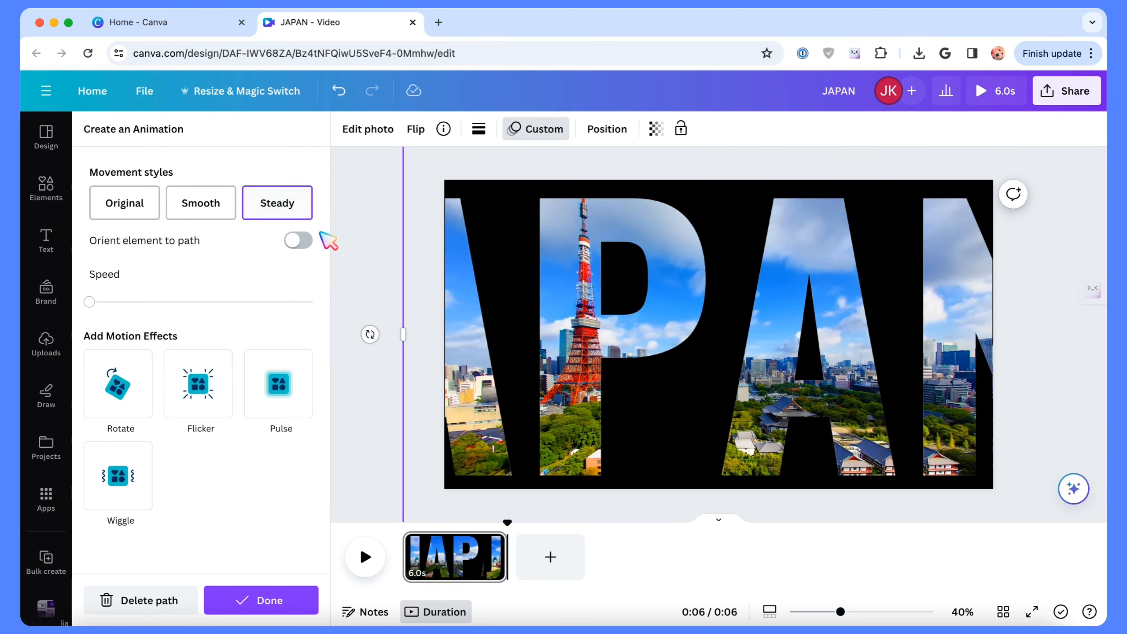
left_click(368, 292)
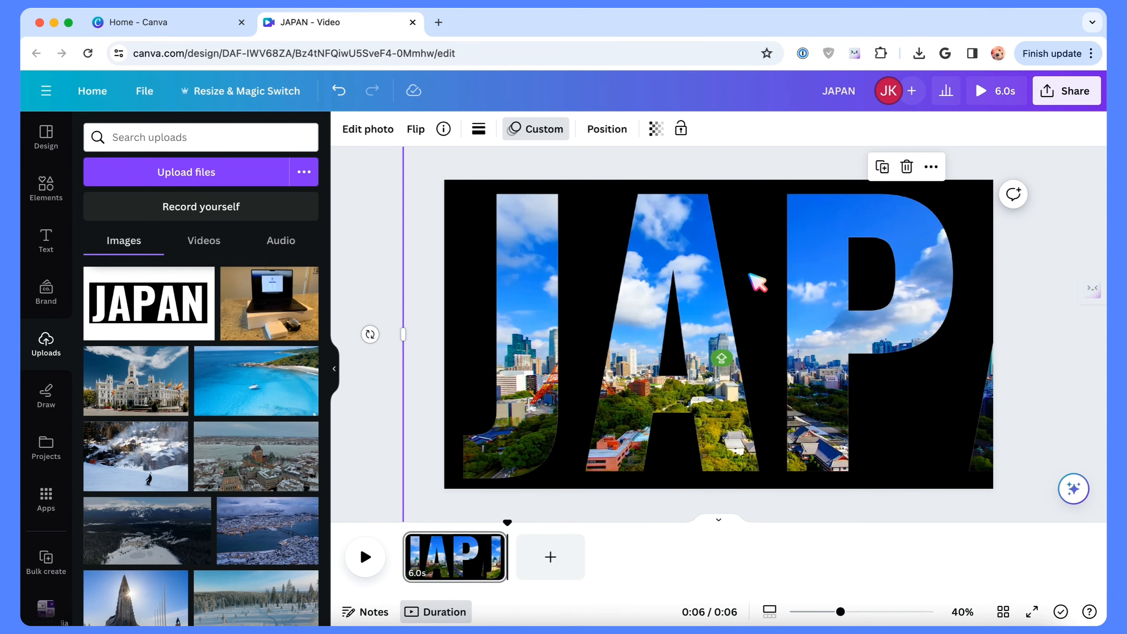
Step: Set the JAPAN mask's transparency to 70 and deselect it
left_click(657, 129)
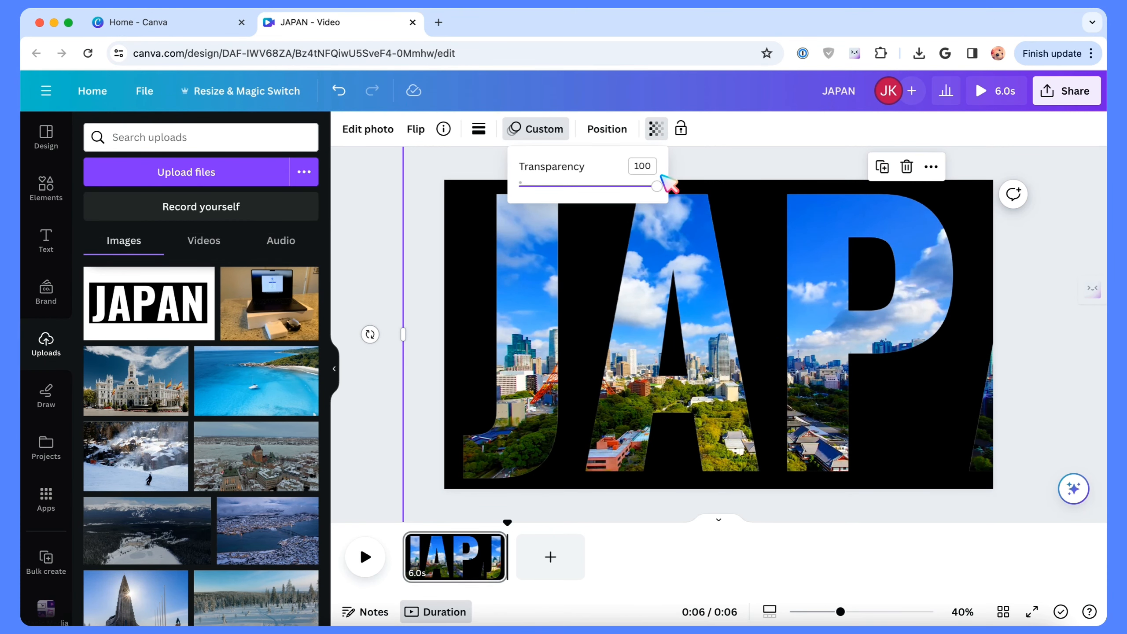
left_click_drag(659, 189, 620, 190)
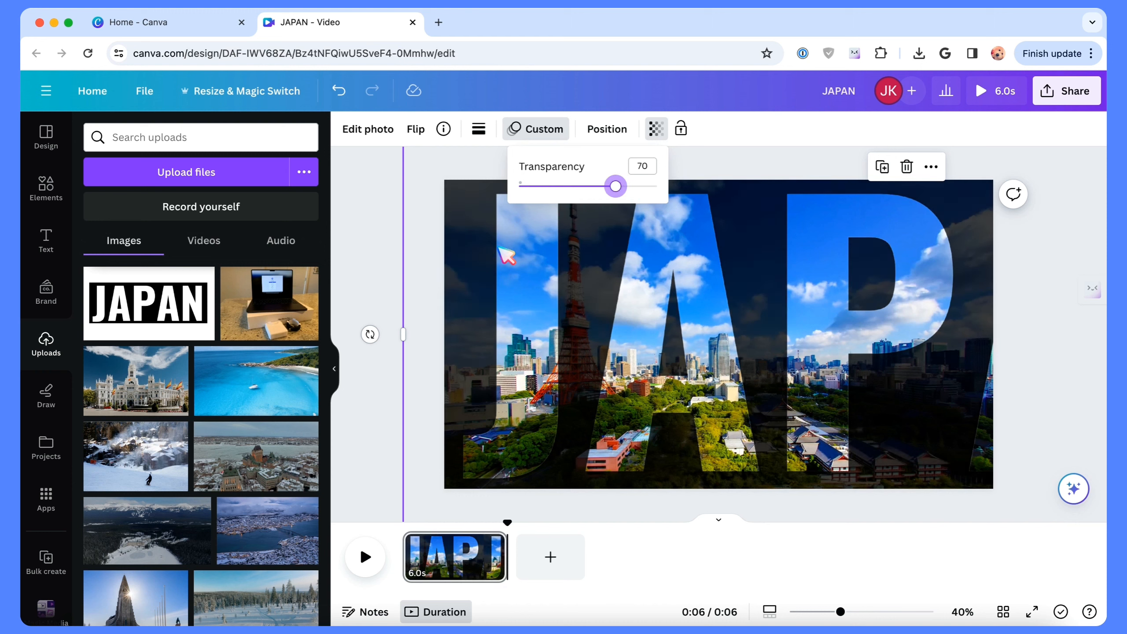
left_click(382, 283)
left_click(373, 308)
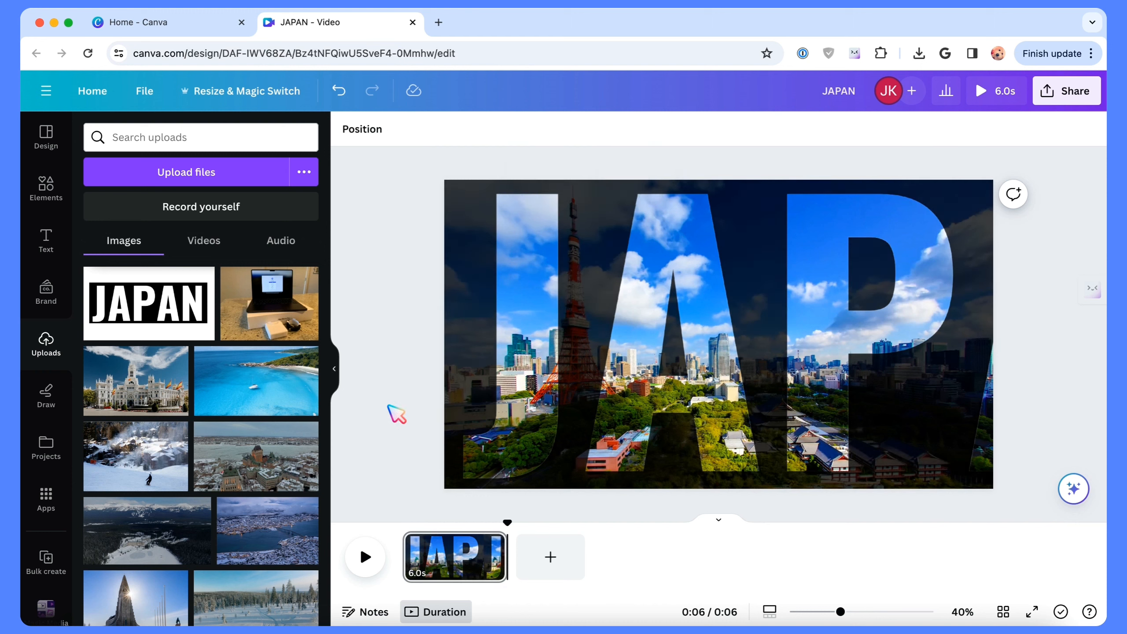
Step: Add a heading that reads JAPAN to the page
left_click(41, 251)
left_click(163, 247)
type("JAPAN")
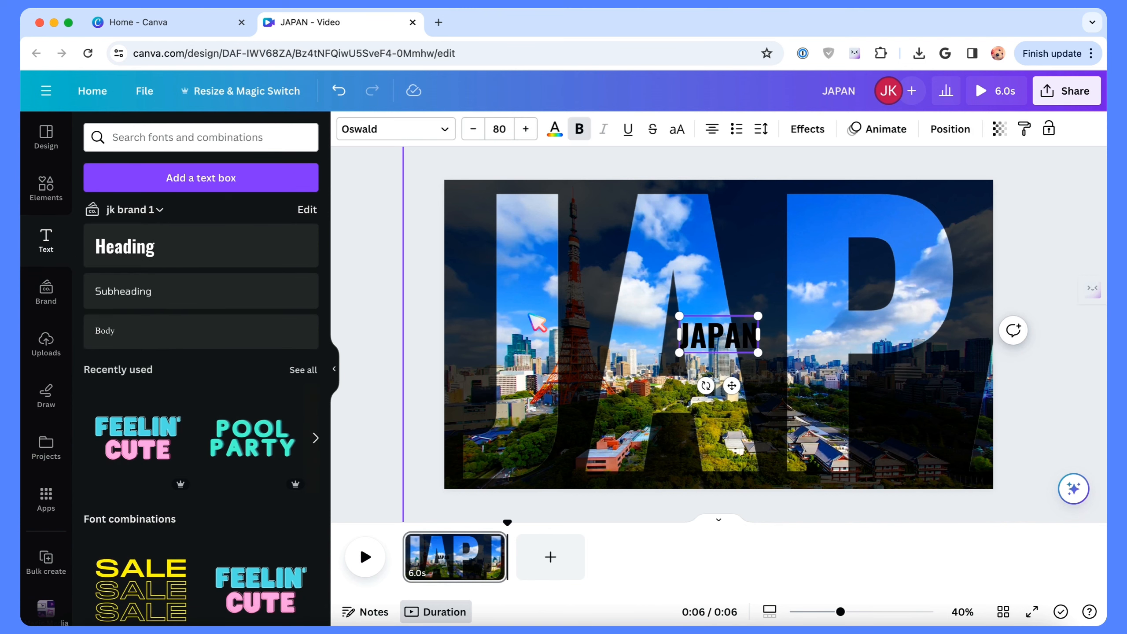
Step: Colour the JAPAN heading white, enlarge it to font size 345 and centre it on the page
left_click(556, 130)
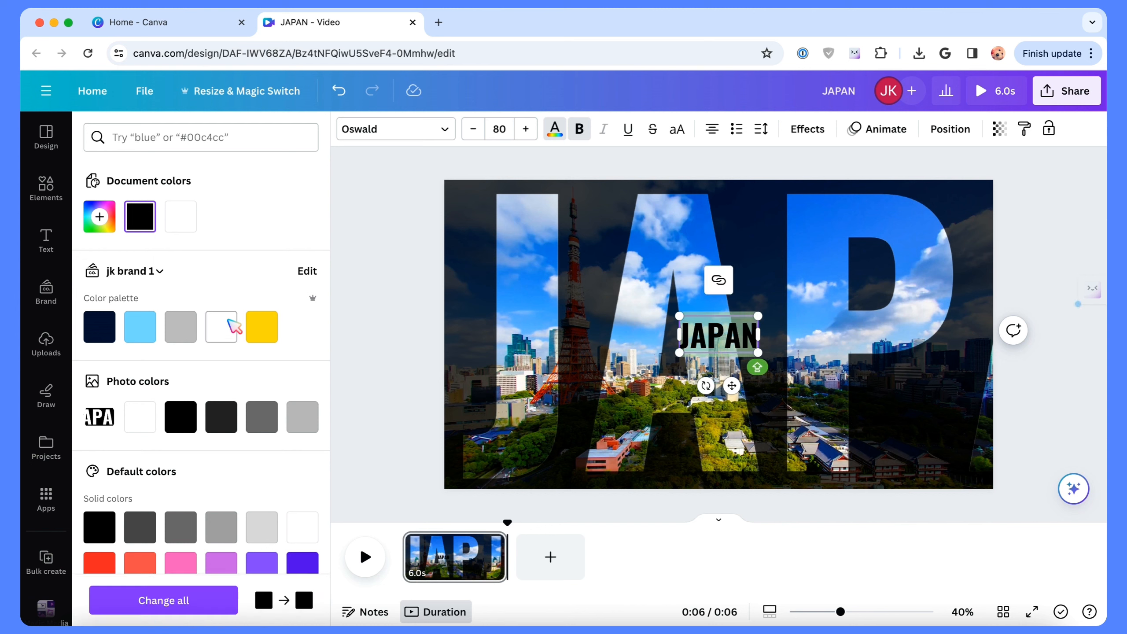
left_click_drag(686, 327, 530, 248)
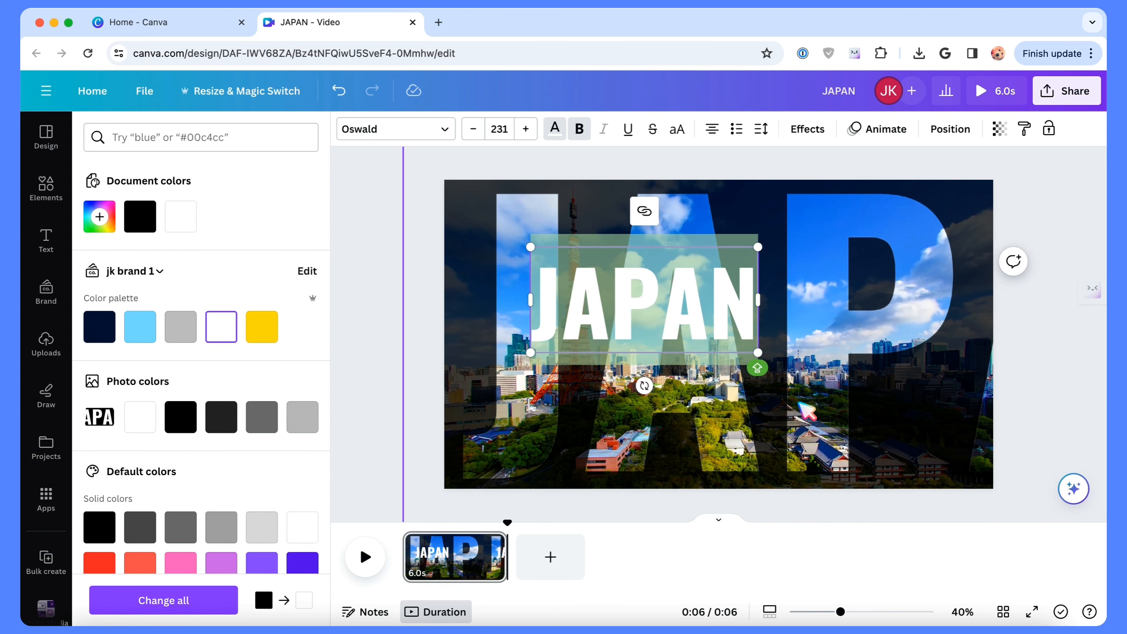
left_click_drag(758, 352, 888, 388)
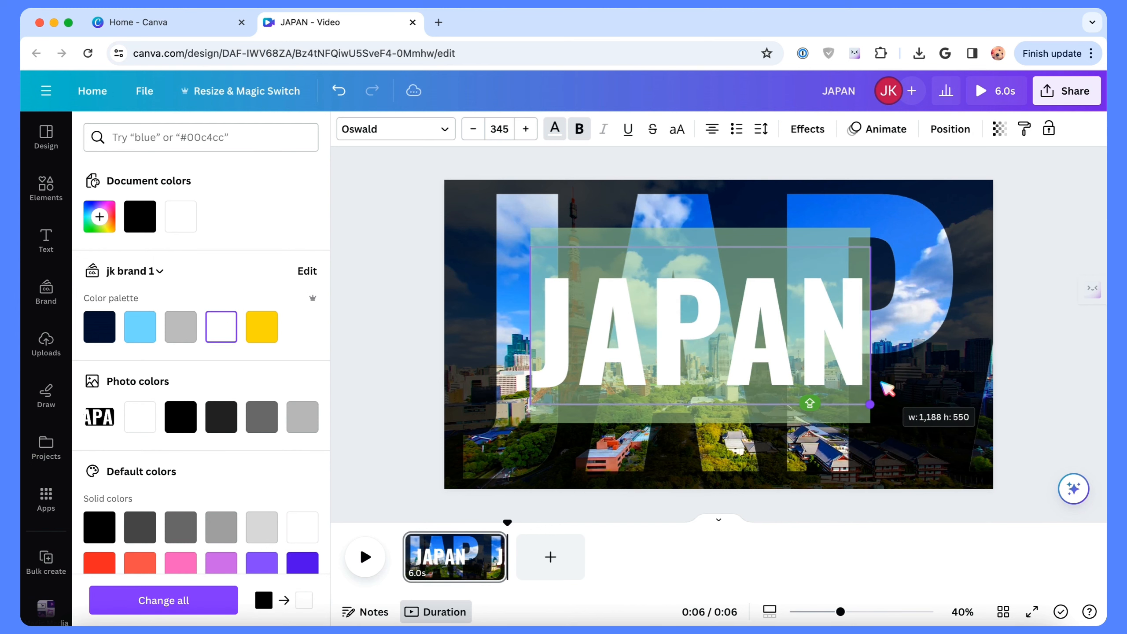
left_click(940, 377)
left_click_drag(740, 268, 770, 287)
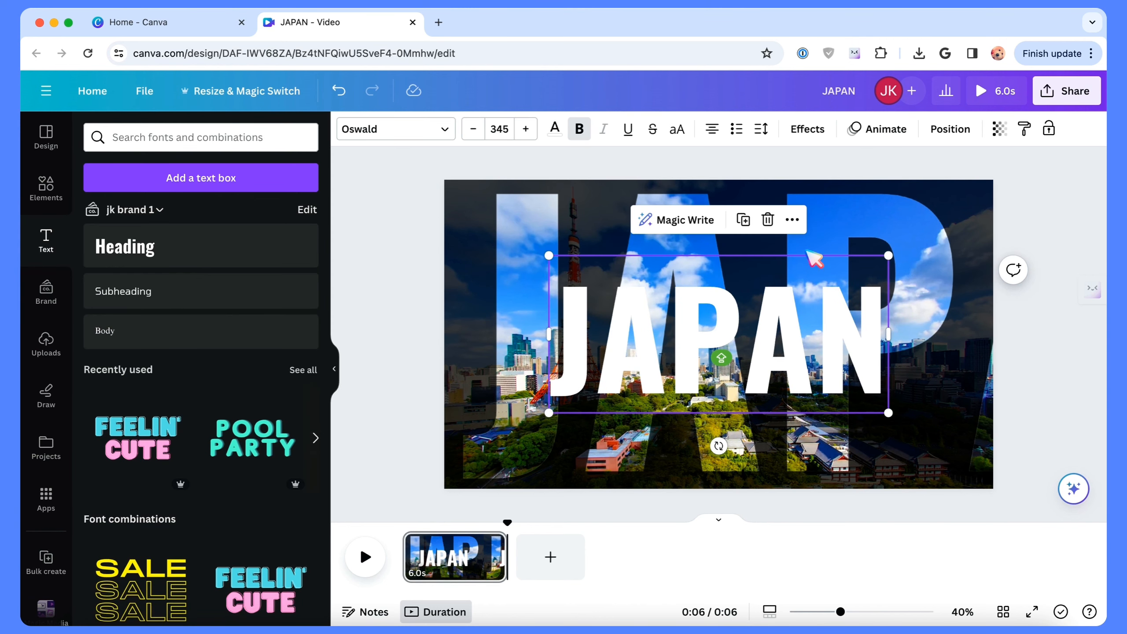
Step: Give the white JAPAN heading the Lift effect and a Spread animation on enter with scale In
left_click(807, 129)
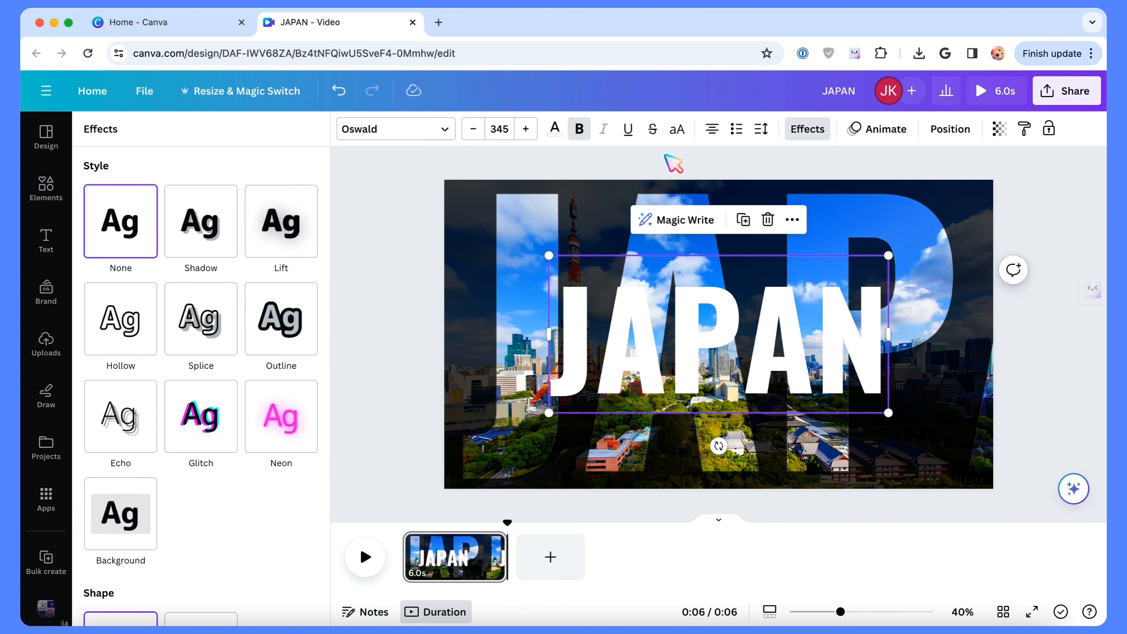
left_click(282, 242)
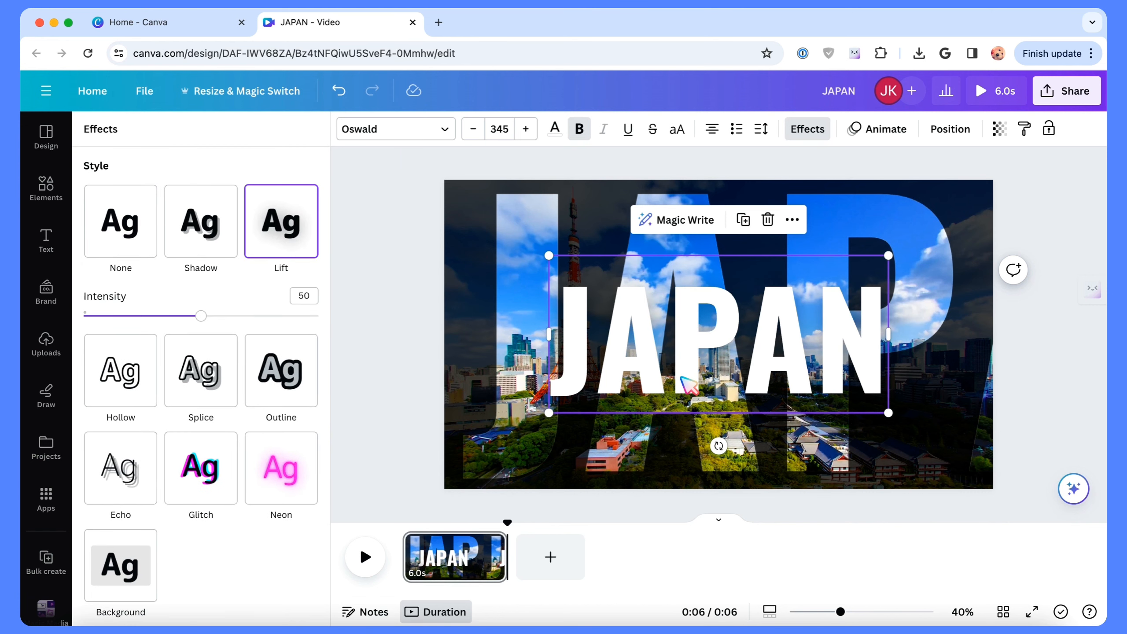
left_click(892, 144)
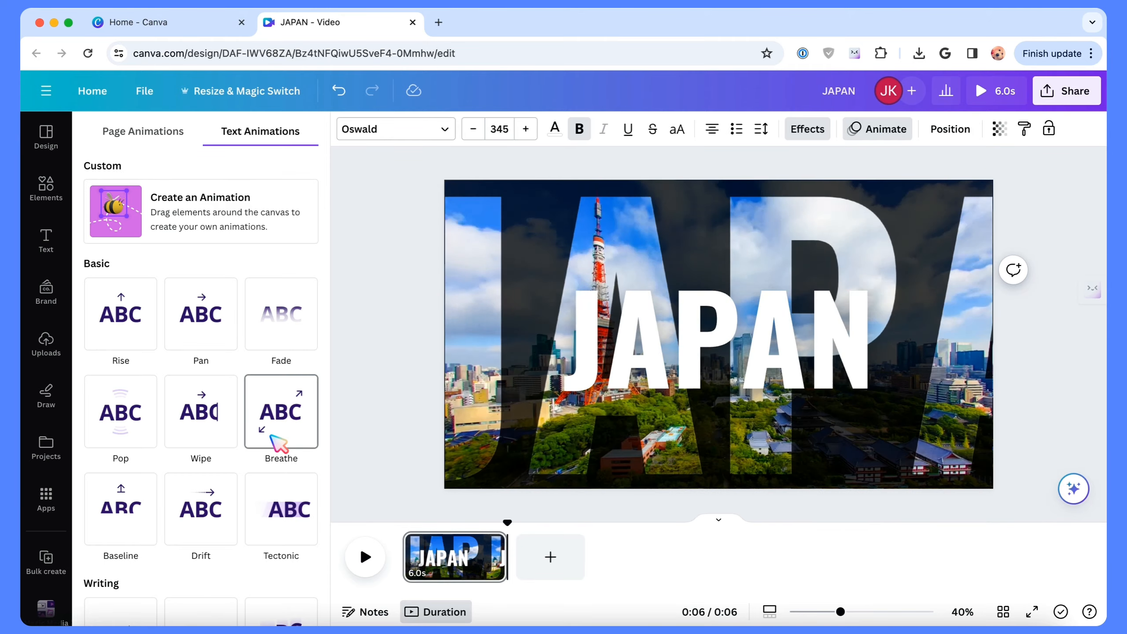
scroll(277, 443, "down", 2)
scroll(282, 426, "down", 1)
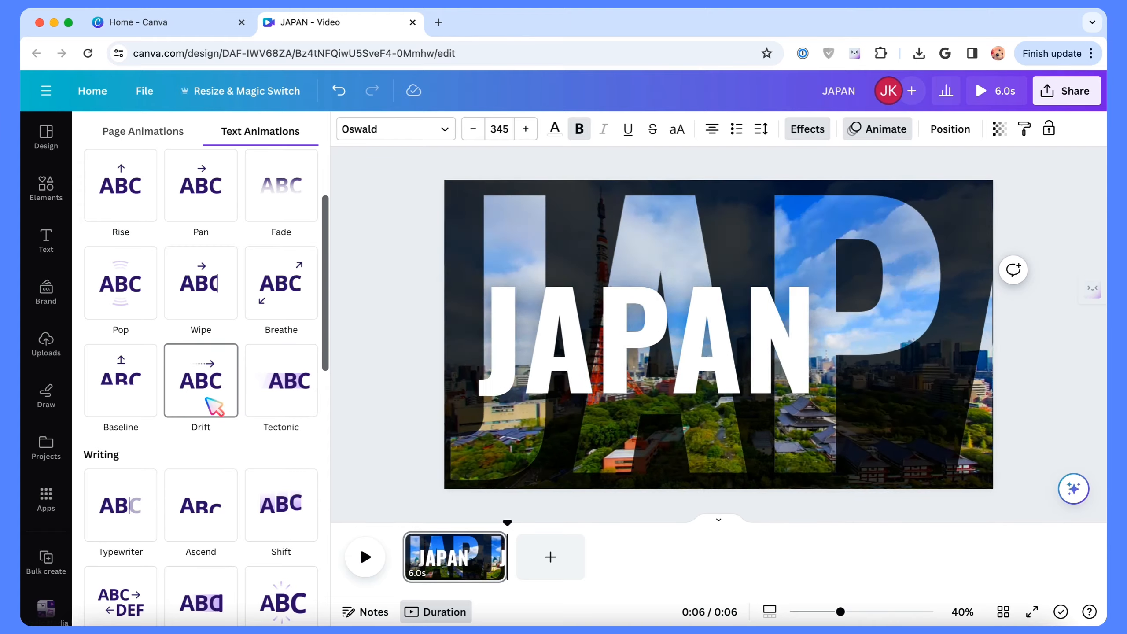
scroll(213, 405, "down", 7)
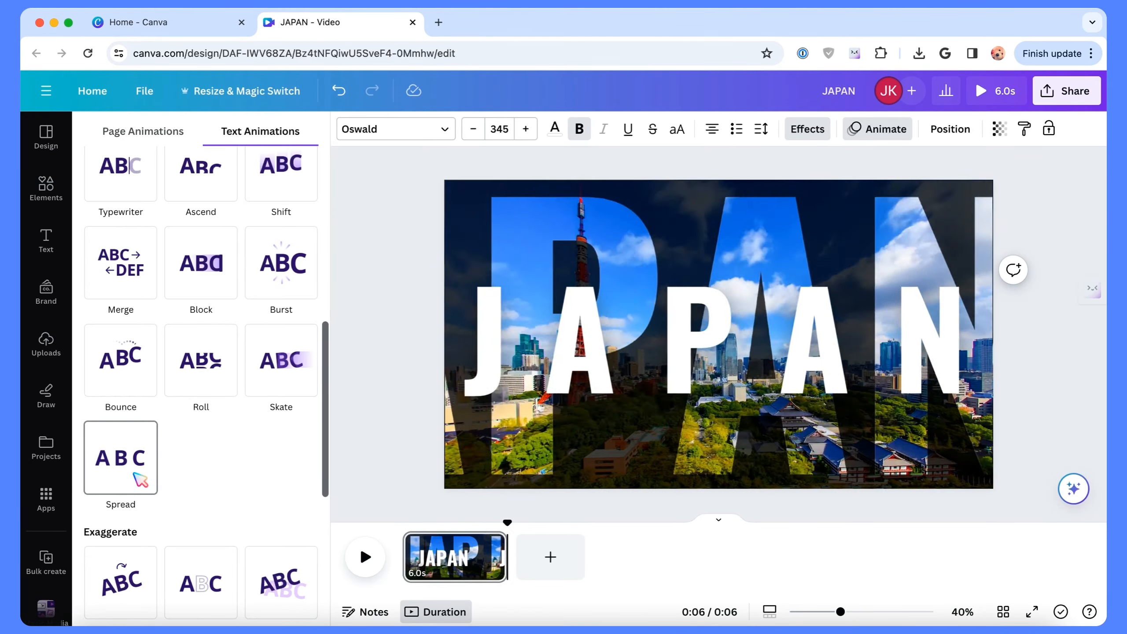
left_click(134, 474)
left_click(159, 546)
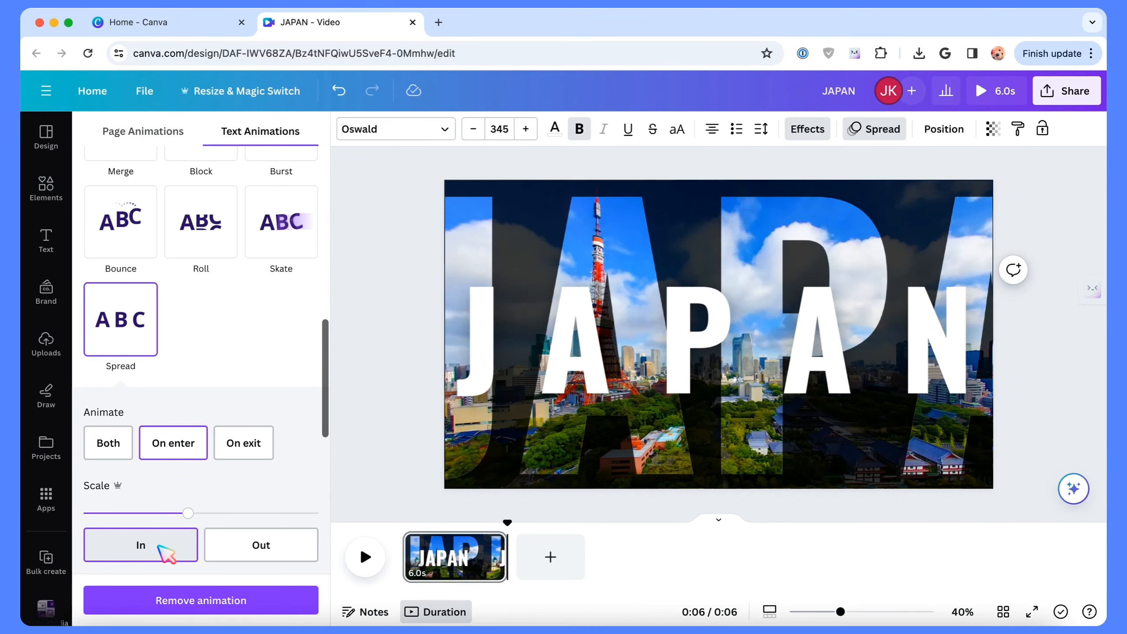
Step: Hide the side panel and play the video to preview the animations
left_click(348, 366)
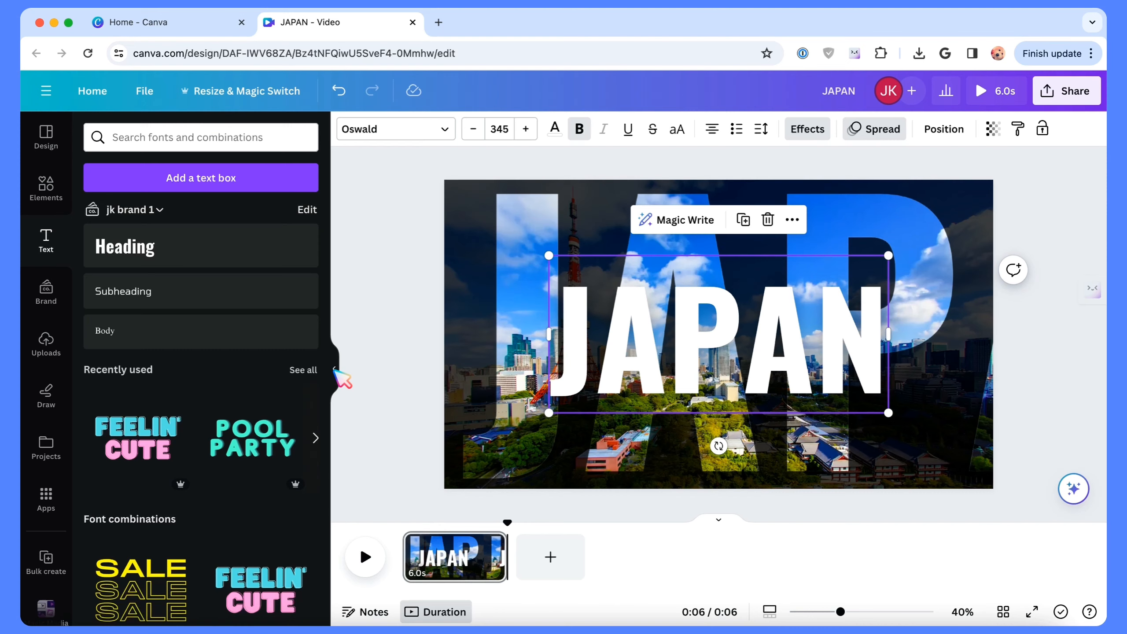
left_click(339, 371)
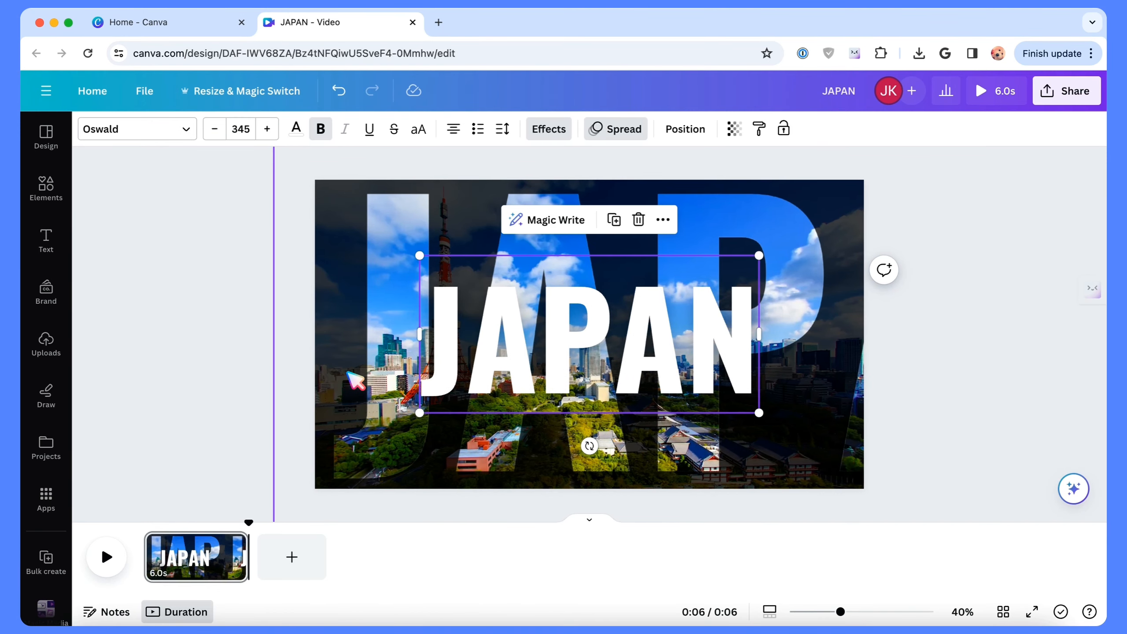
left_click(109, 560)
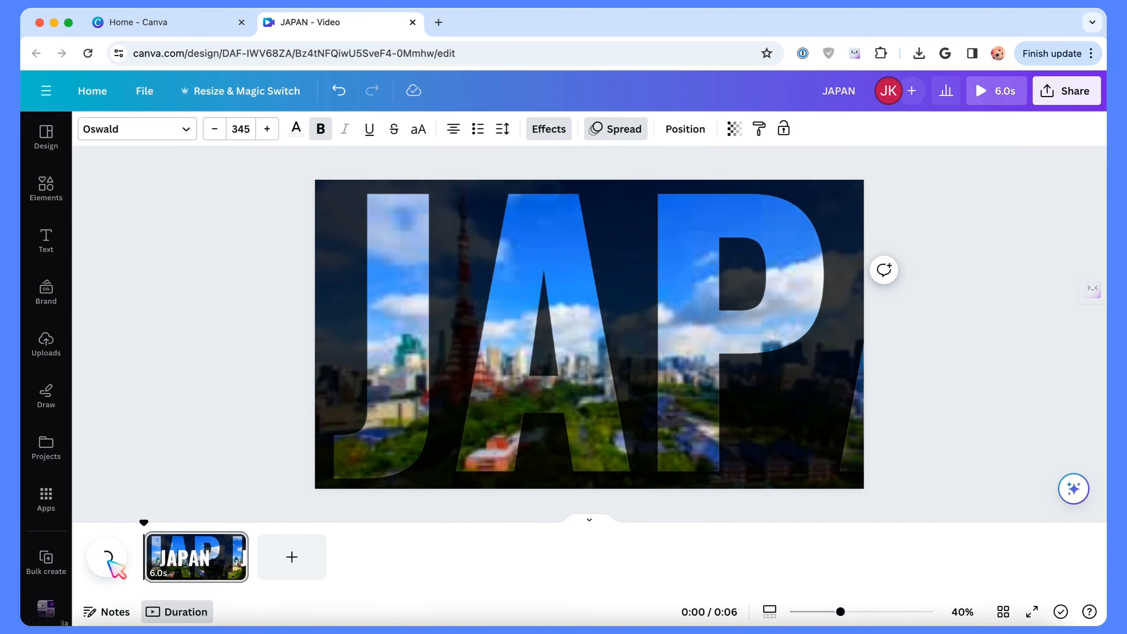